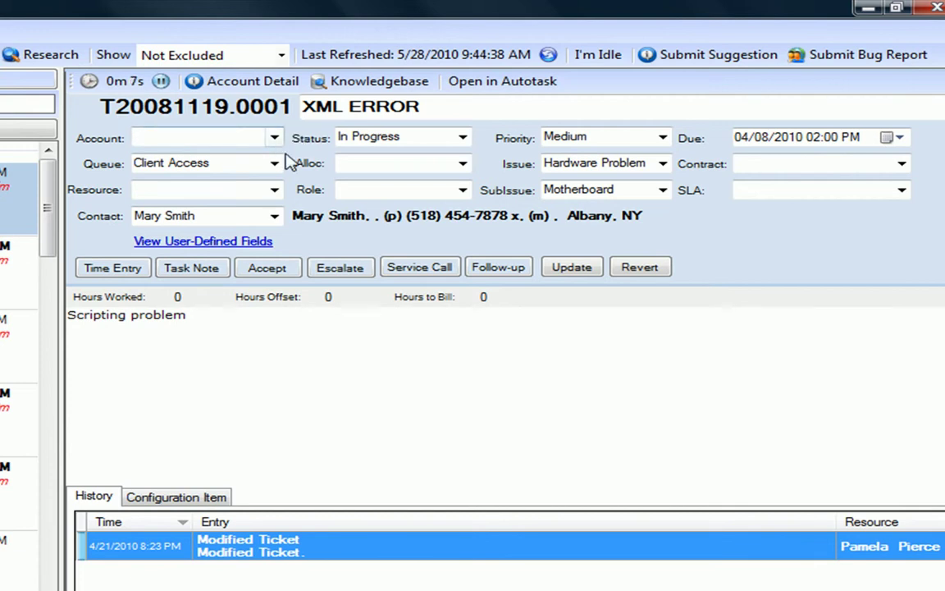
View the XML ERROR ticket's contact details and its time entry form without submitting an entry.
{"action": "left_click_drag", "start_coordinate": [294, 215], "coordinate": [646, 227]}
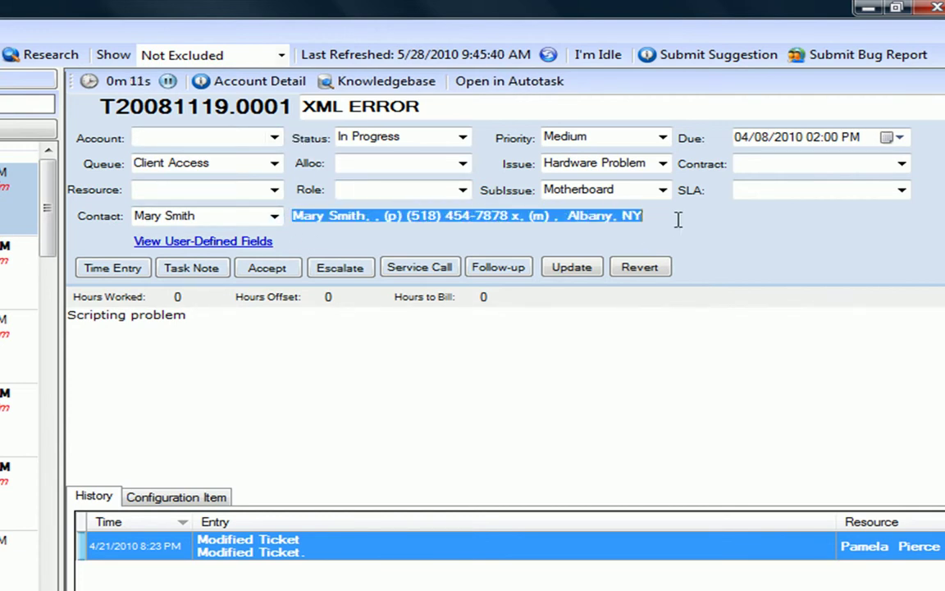
{"action": "left_click", "coordinate": [677, 218]}
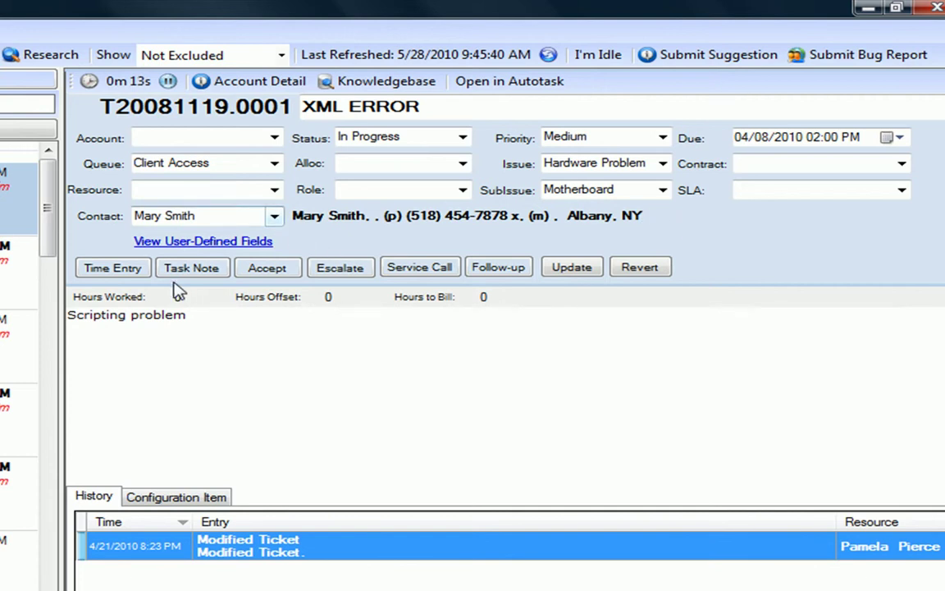
{"action": "left_click", "coordinate": [129, 274]}
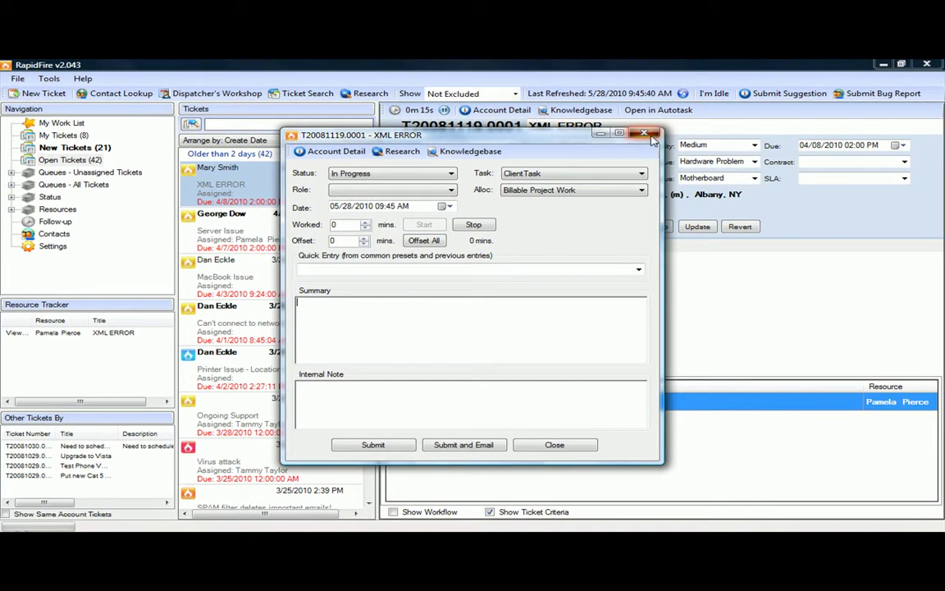
{"action": "left_click", "coordinate": [653, 137]}
View the task note form and the escalation form of the XML ERROR ticket without submitting either.
{"action": "left_click", "coordinate": [459, 226]}
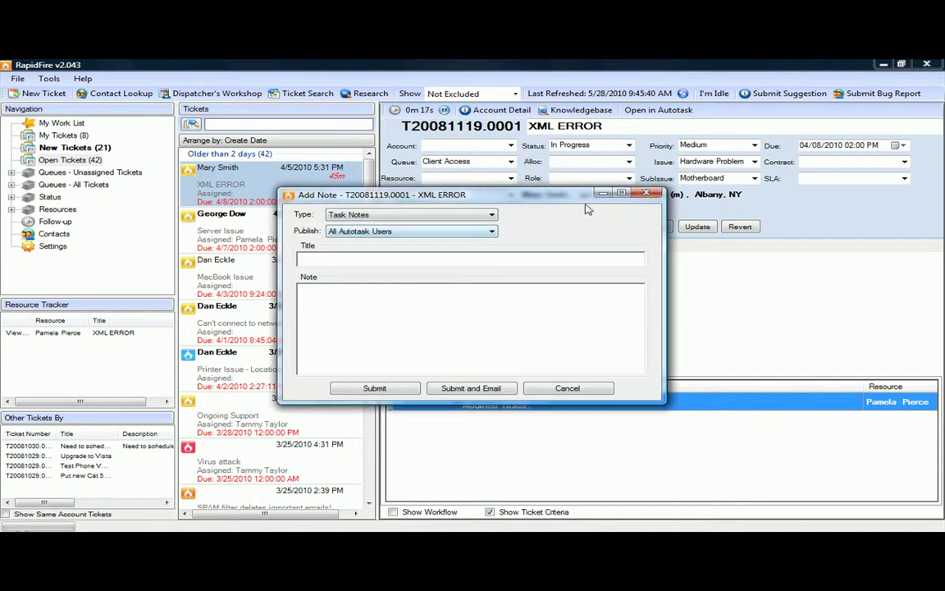
{"action": "left_click", "coordinate": [658, 192]}
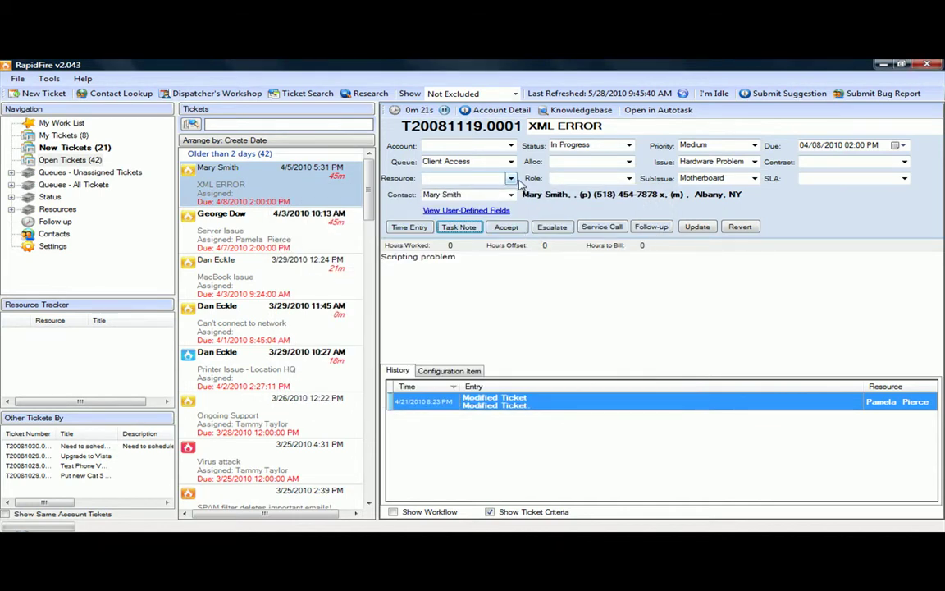
{"action": "left_click", "coordinate": [551, 227]}
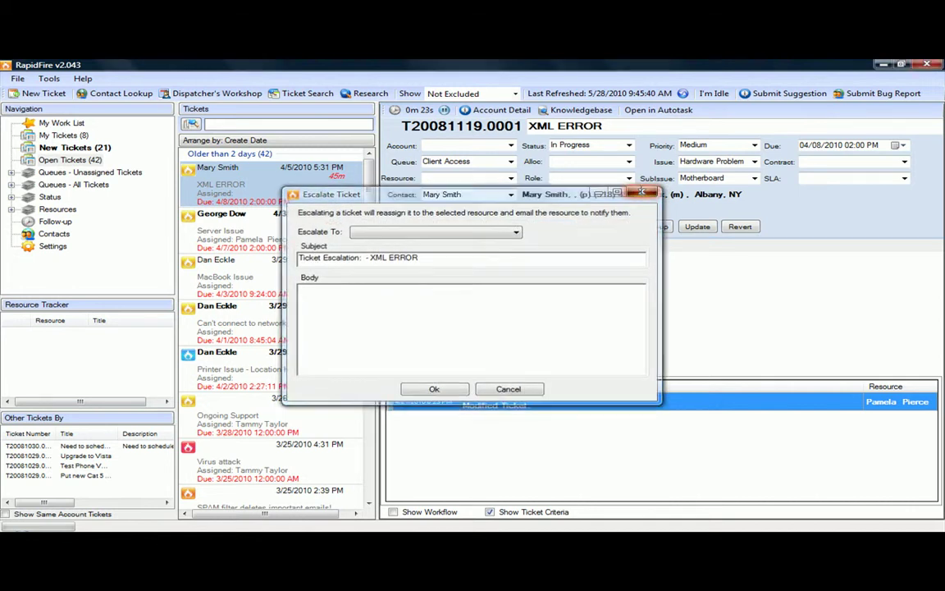
{"action": "left_click", "coordinate": [642, 192]}
View the Autotask service call page and the follow-up form for the XML ERROR ticket without saving.
{"action": "left_click", "coordinate": [600, 228]}
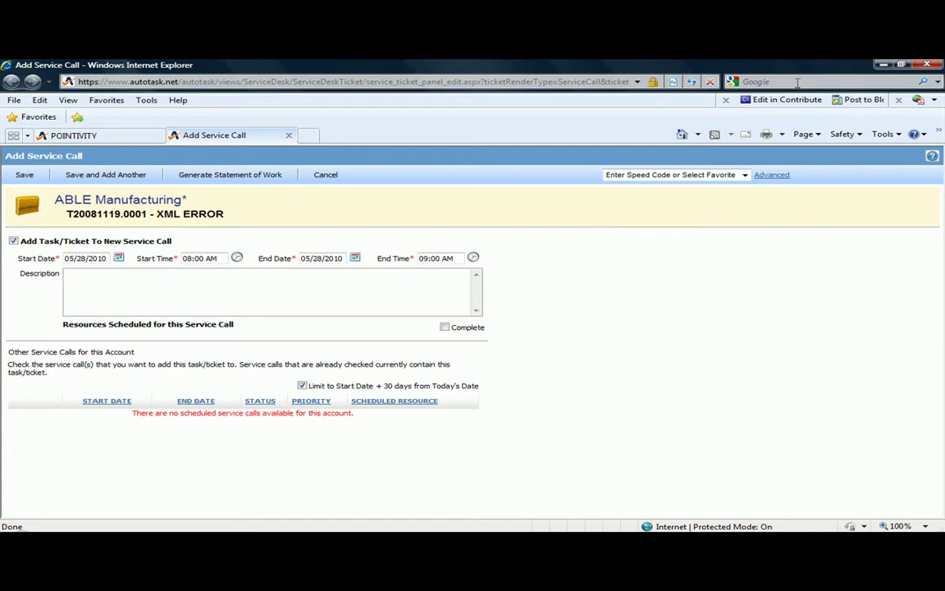
{"action": "left_click", "coordinate": [882, 65]}
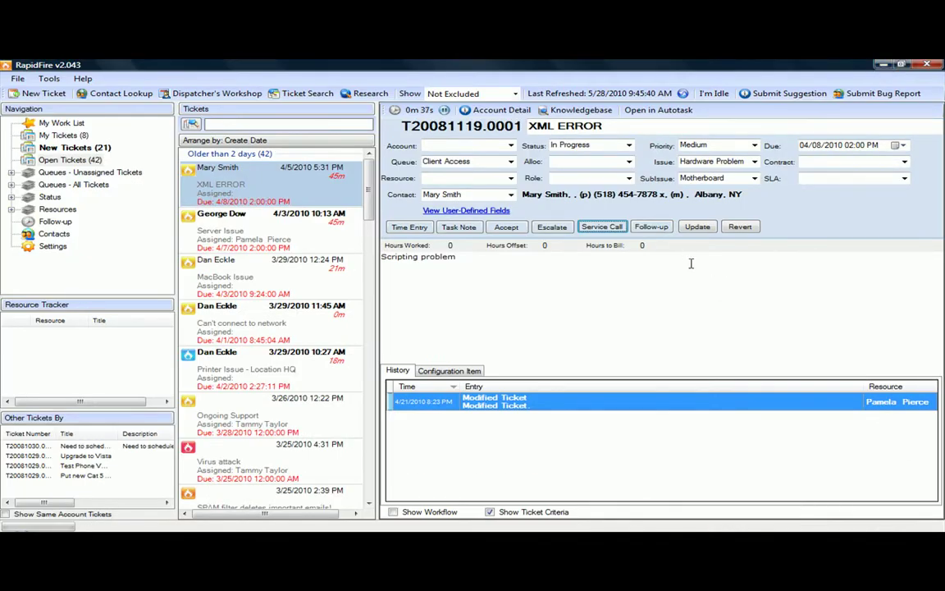
{"action": "left_click", "coordinate": [650, 228]}
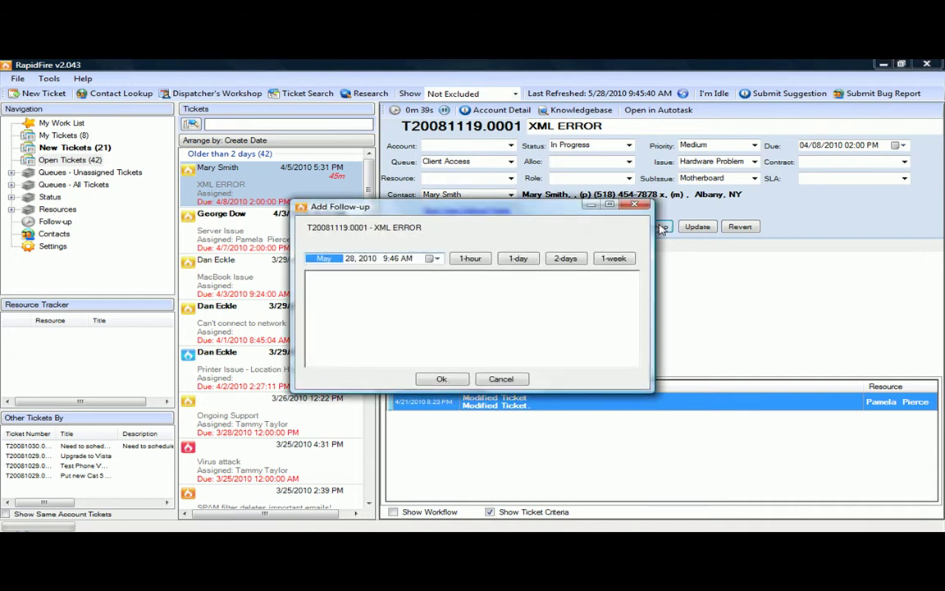
{"action": "left_click", "coordinate": [637, 207]}
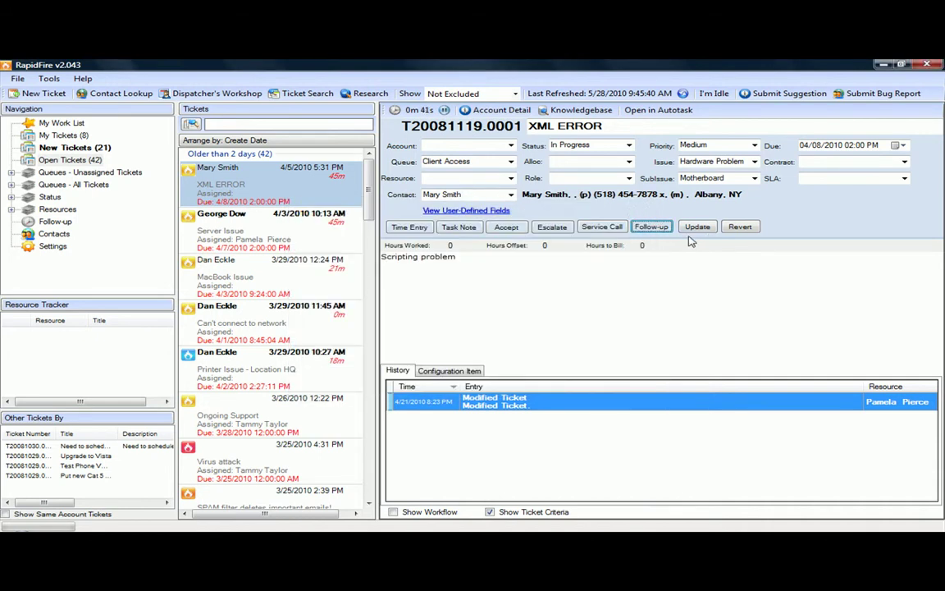
{"action": "left_click", "coordinate": [621, 270]}
{"action": "key", "text": "BackSpace"}
{"action": "key", "text": "BackSpace"}
{"action": "key", "text": "BackSpace"}
{"action": "key", "text": "BackSpace"}
{"action": "key", "text": "BackSpace"}
{"action": "key", "text": "BackSpace"}
{"action": "key", "text": "BackSpace"}
{"action": "key", "text": "BackSpace"}
{"action": "key", "text": "BackSpace"}
{"action": "key", "text": "BackSpace"}
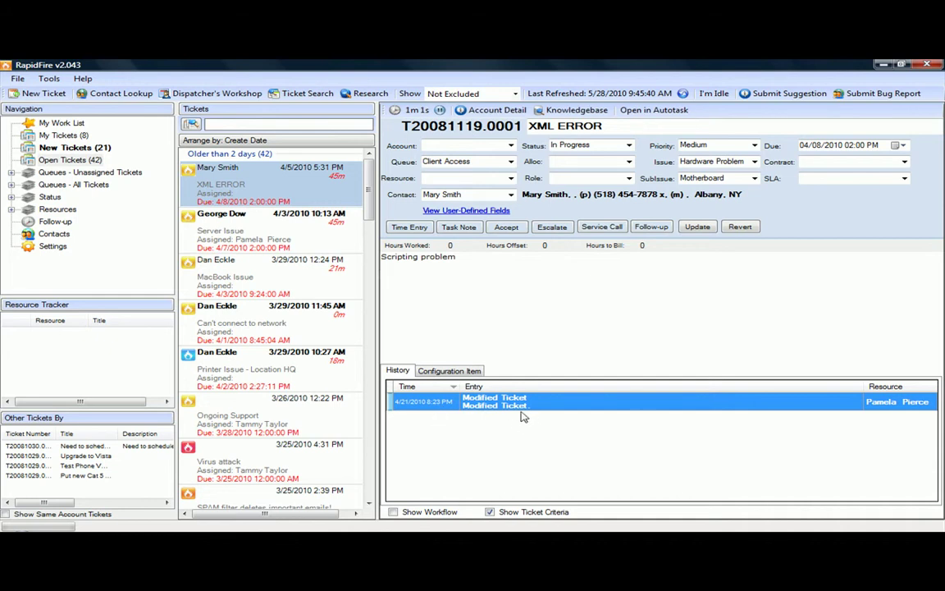
Open the Printer Issue - Location HQ ticket and view its configuration items.
{"action": "left_click", "coordinate": [292, 366]}
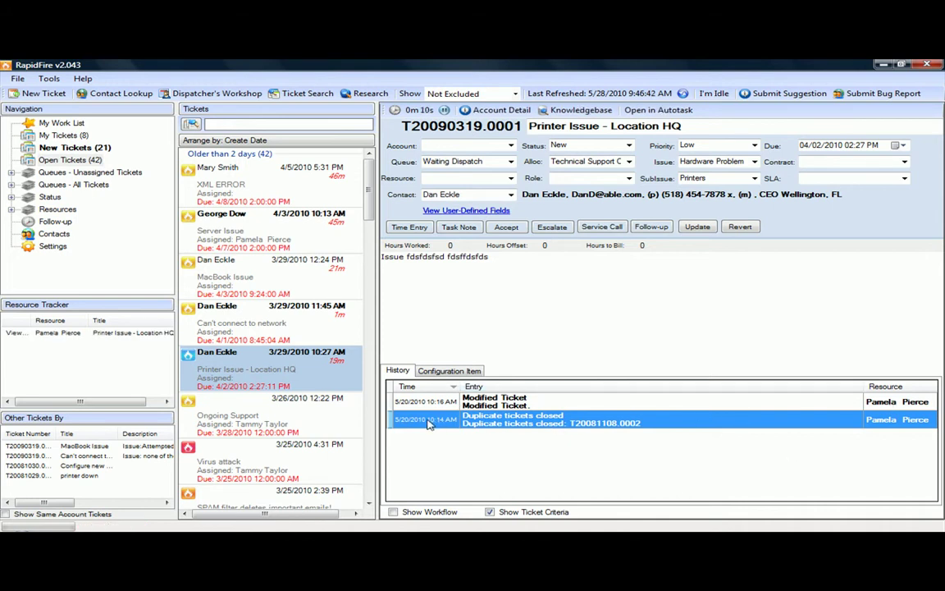
{"action": "left_click", "coordinate": [449, 370]}
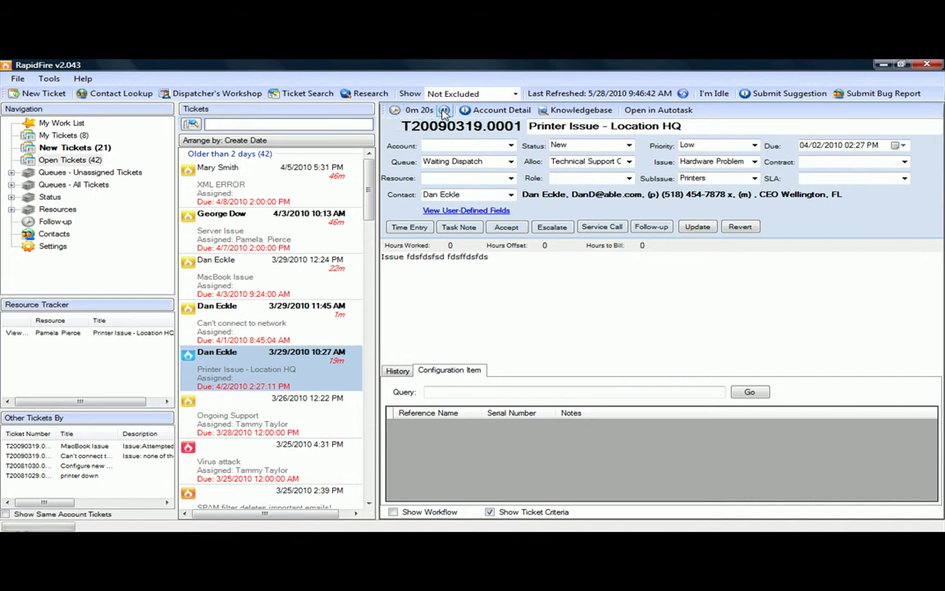
Pause and resume the Printer Issue ticket's timer, and view the ABLE Manufacturing account details before returning to RapidFire.
{"action": "left_click", "coordinate": [444, 110]}
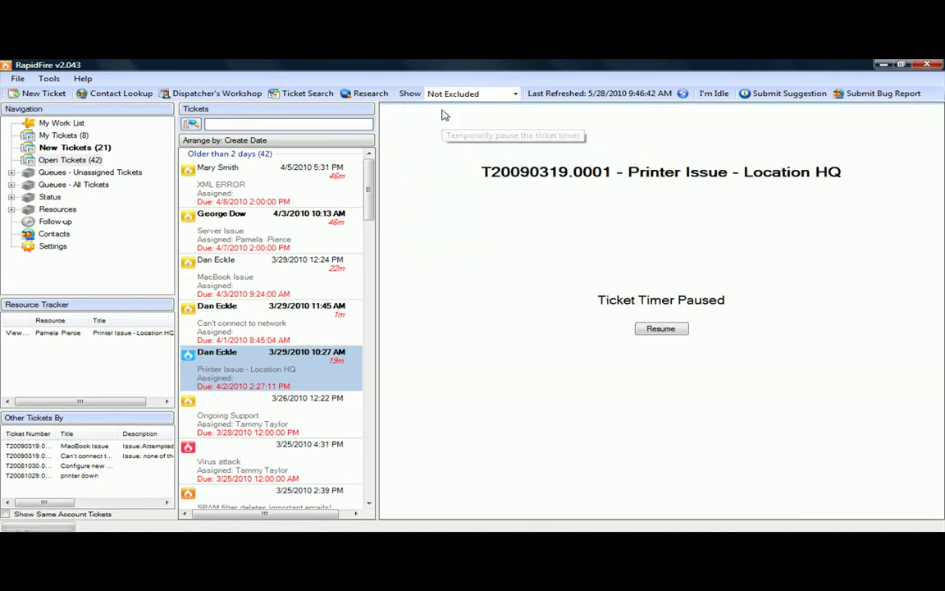
{"action": "left_click", "coordinate": [663, 330]}
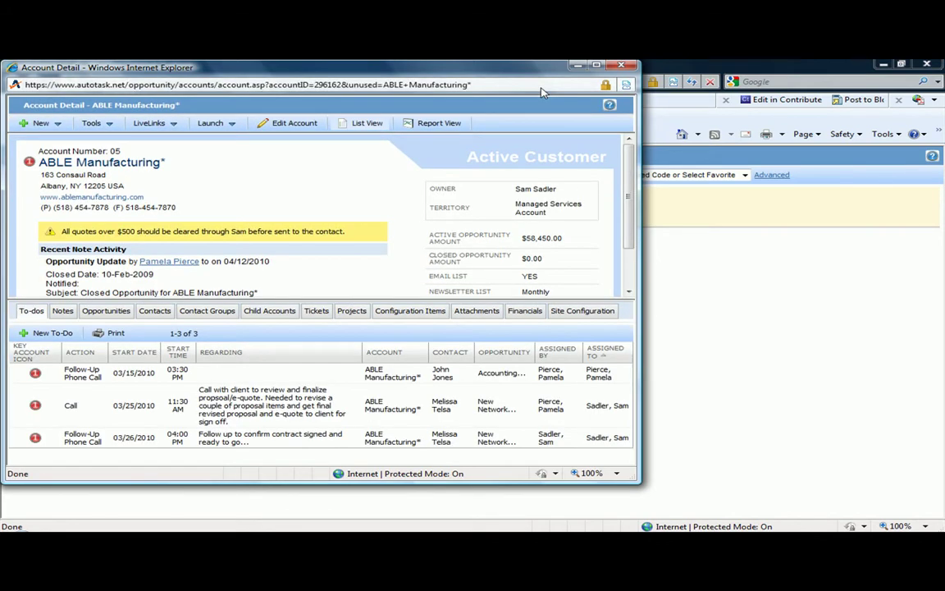
{"action": "left_click", "coordinate": [576, 65]}
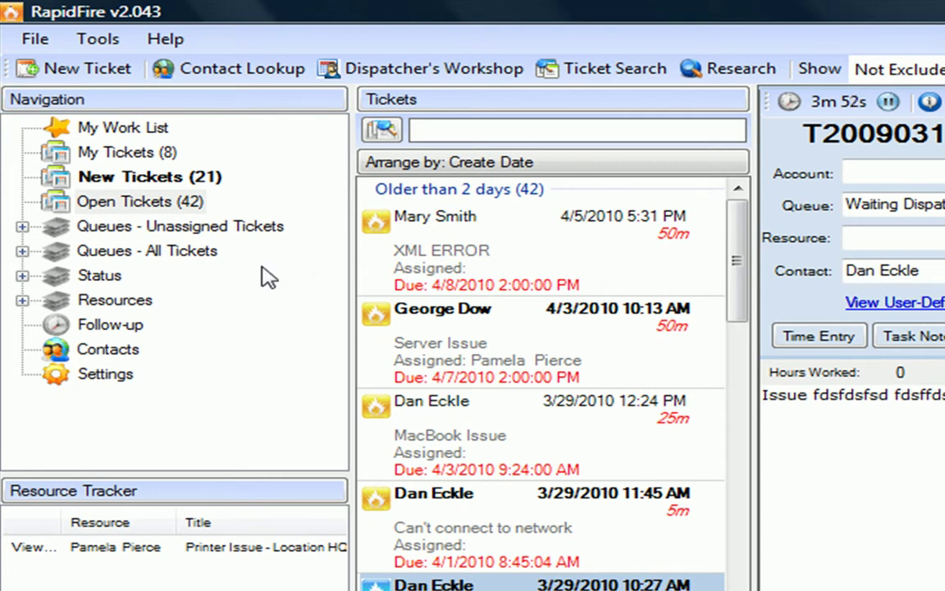
Browse the new tickets, the open tickets and the Internal IT Support queue, leaving the queue list collapsed.
{"action": "left_click", "coordinate": [161, 176]}
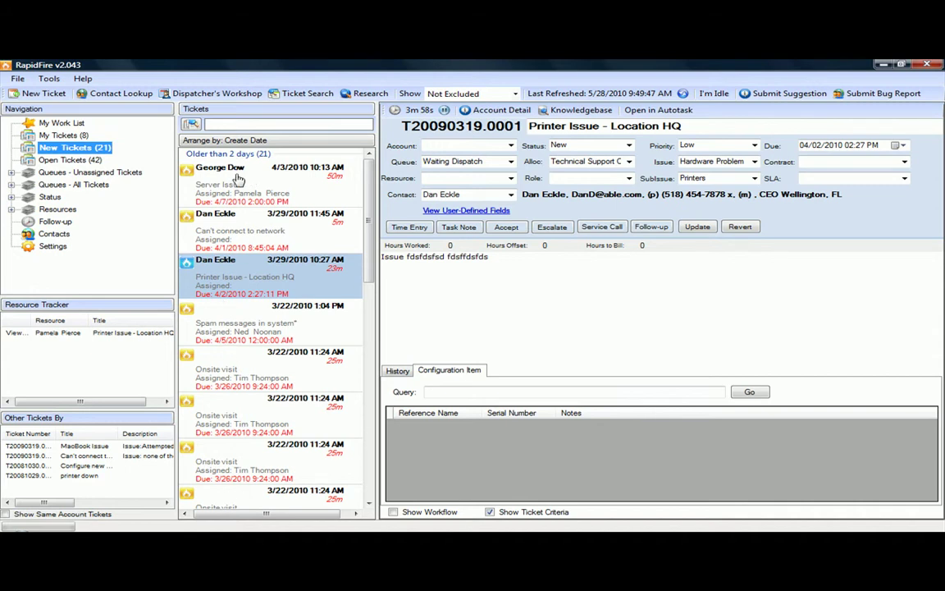
{"action": "left_click", "coordinate": [80, 161]}
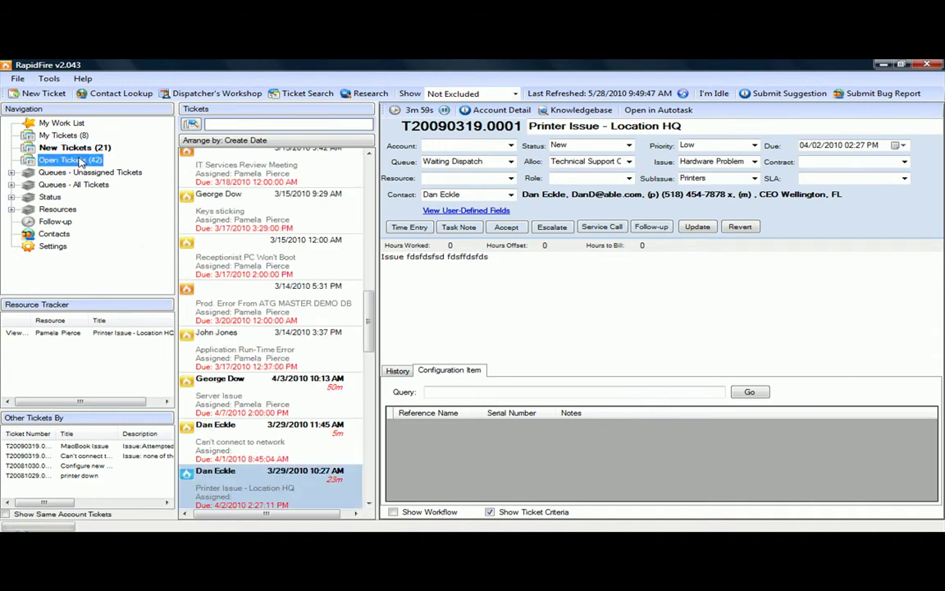
{"action": "left_click", "coordinate": [11, 184]}
{"action": "left_click", "coordinate": [74, 198]}
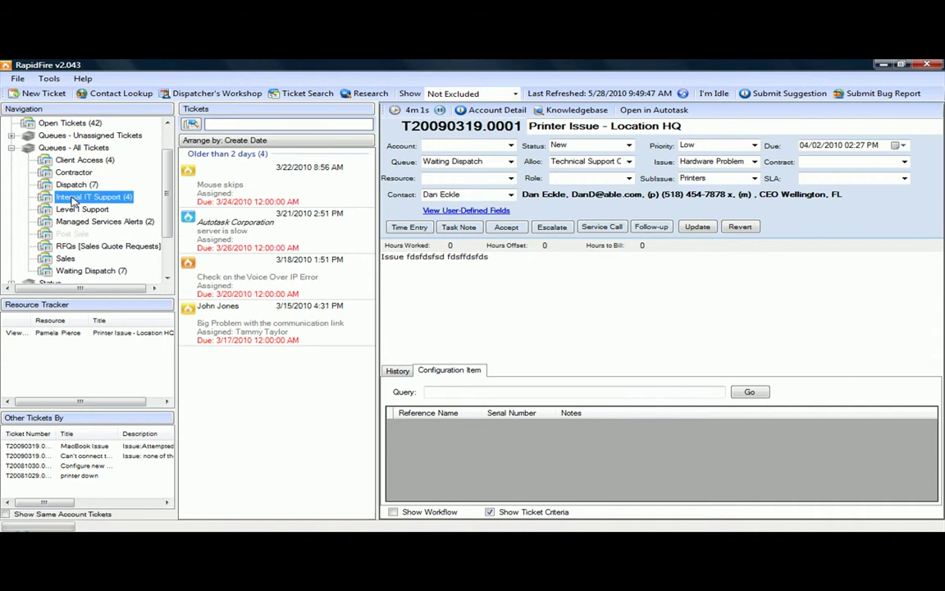
{"action": "left_click", "coordinate": [12, 150]}
Expand the resources to browse tickets by technician, and collapse the list again.
{"action": "left_click", "coordinate": [13, 210]}
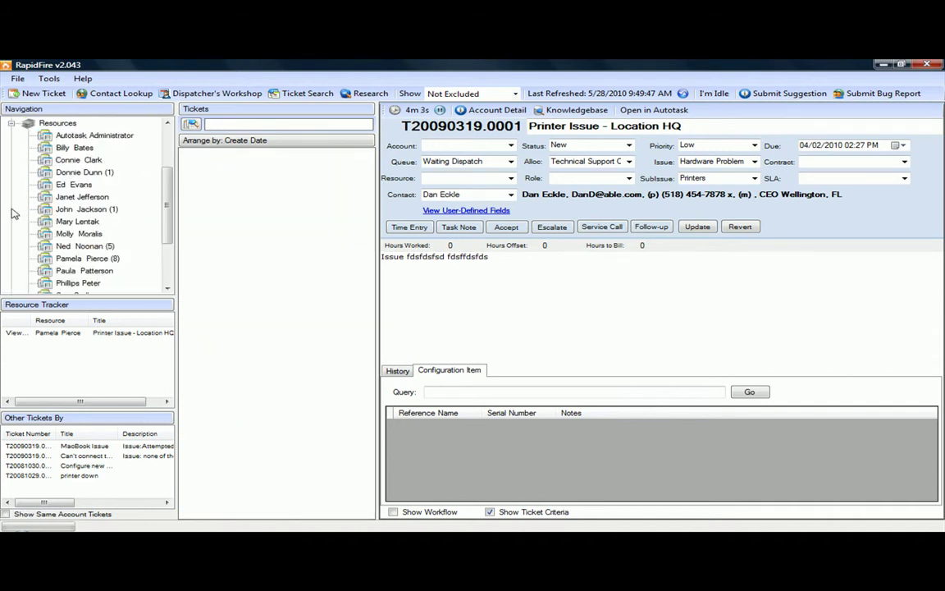
{"action": "left_click", "coordinate": [70, 209]}
{"action": "left_click", "coordinate": [12, 122]}
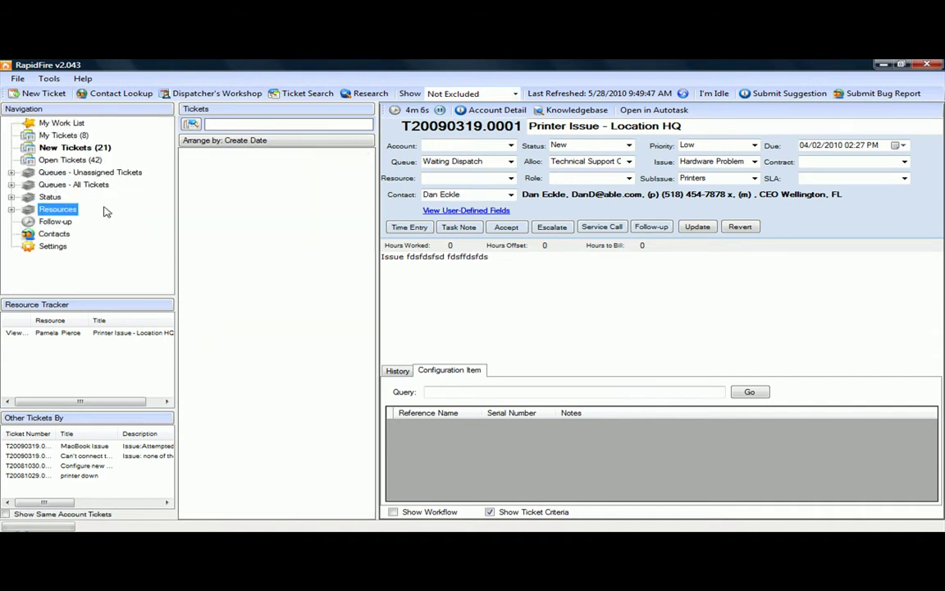
View the settings for global filters, work list rules and personal options without changing them.
{"action": "left_click", "coordinate": [52, 246]}
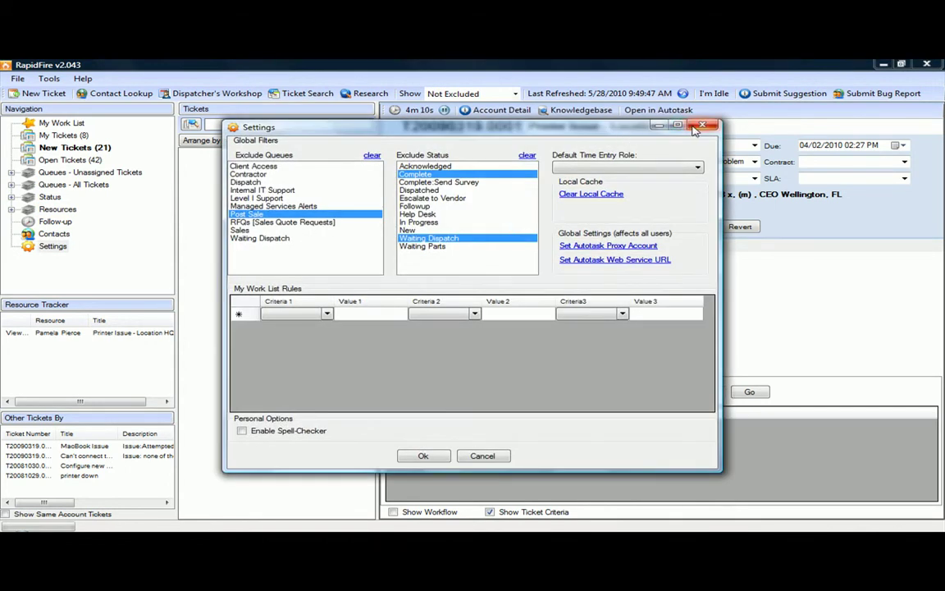
{"action": "left_click", "coordinate": [695, 128]}
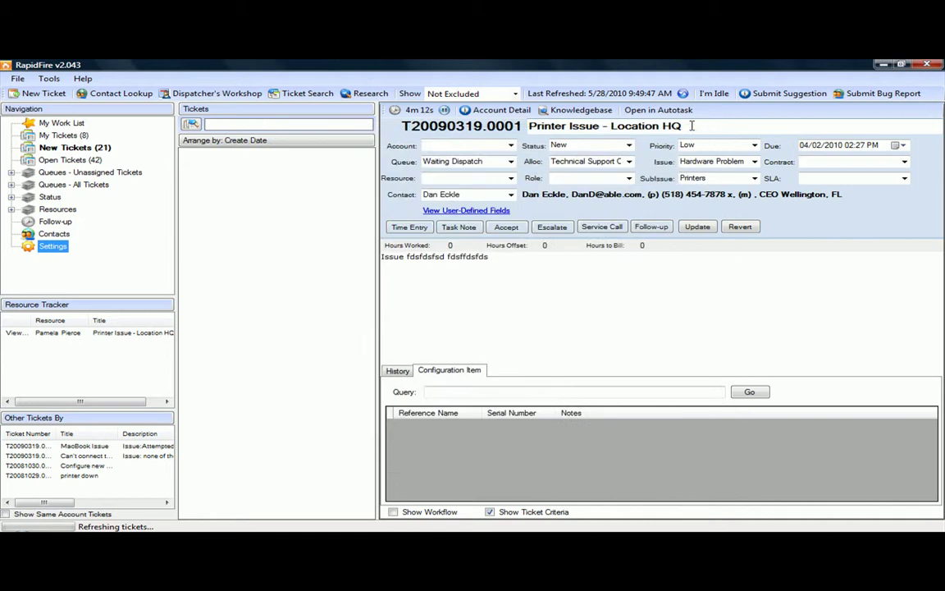
Search the contacts by first name, and close the contact list.
{"action": "left_click", "coordinate": [54, 234]}
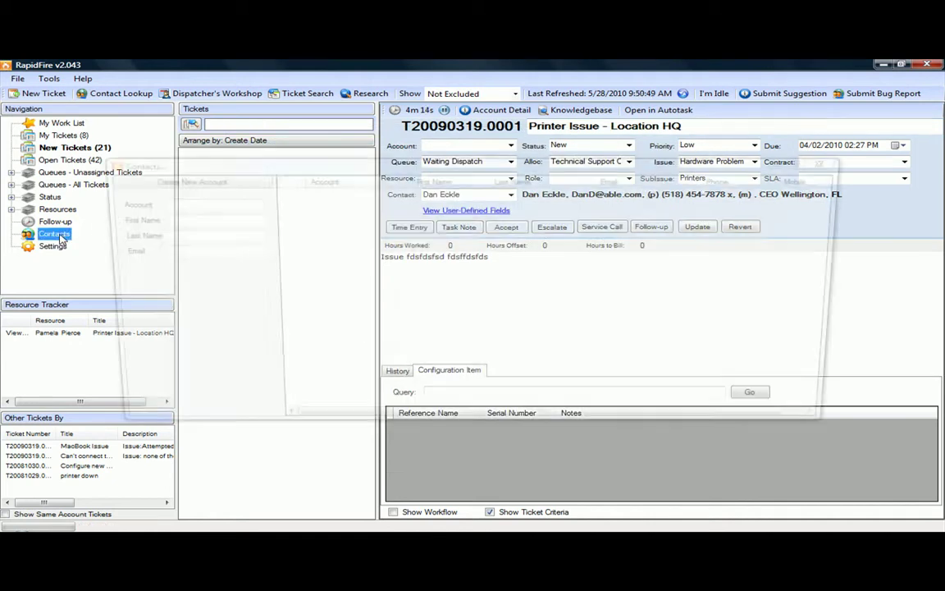
{"action": "left_click", "coordinate": [204, 219]}
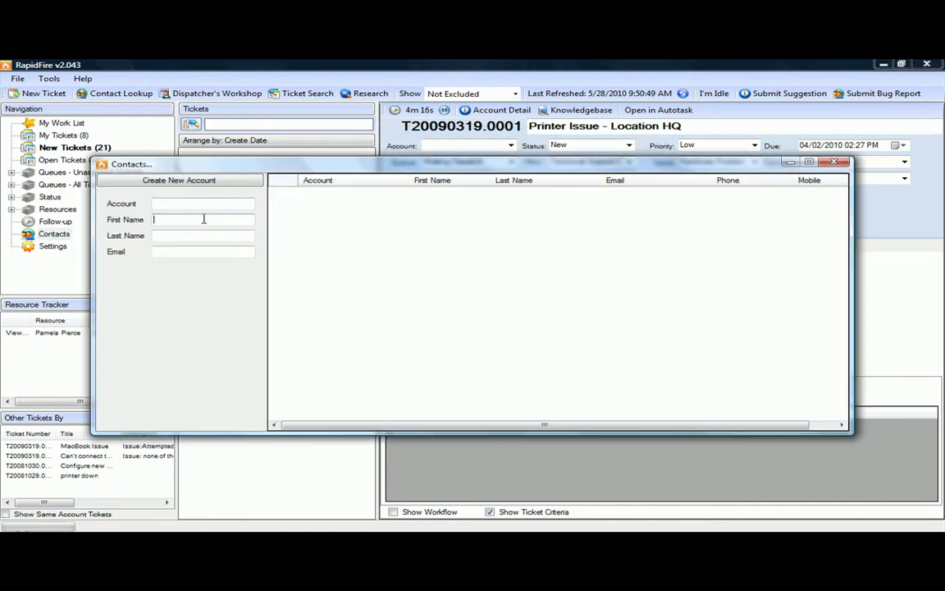
{"action": "type", "text": "george"}
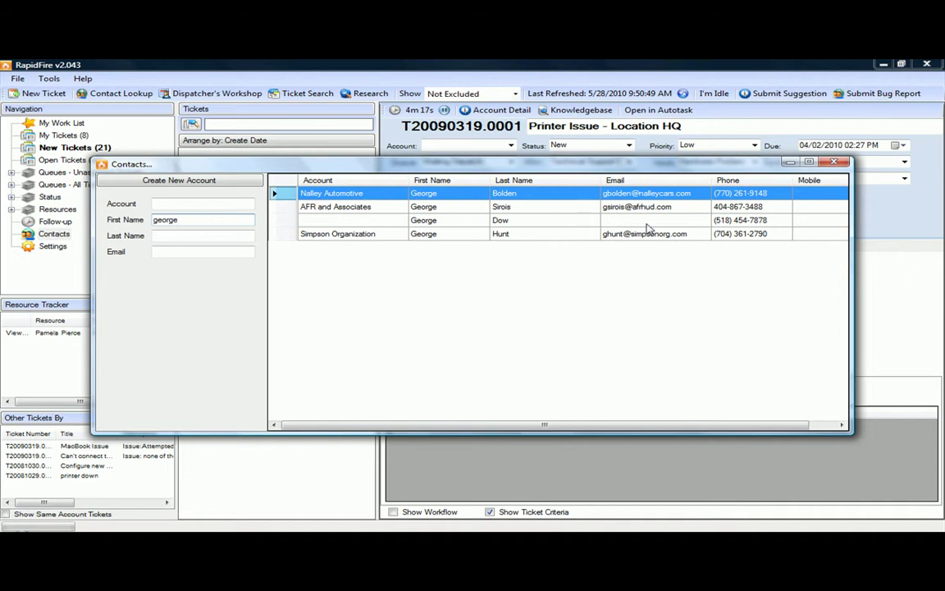
{"action": "left_click", "coordinate": [836, 161]}
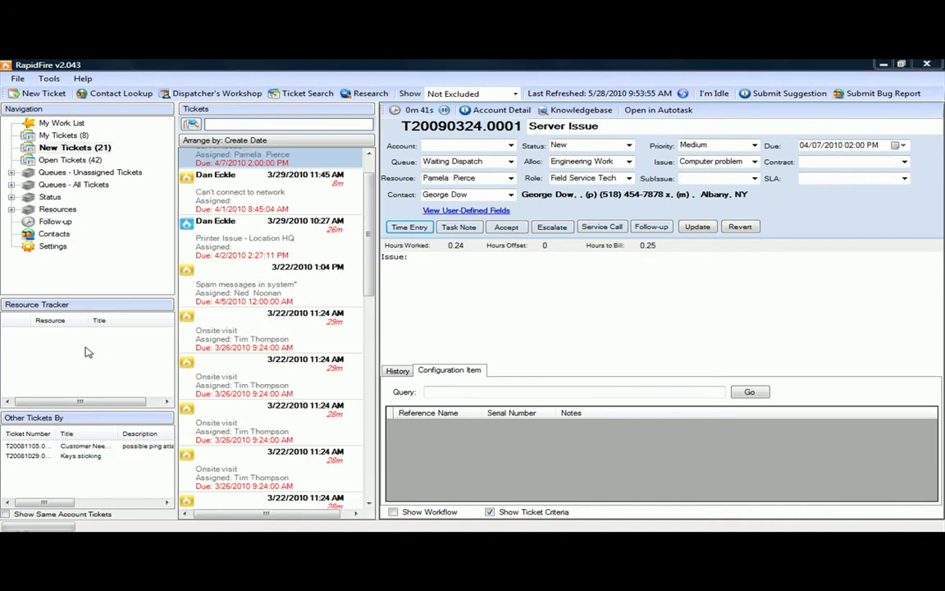
View the Can't connect to network and Printer Issue - Location HQ tickets, checking the Resource Tracker with the latter's time entry open.
{"action": "left_click", "coordinate": [235, 203]}
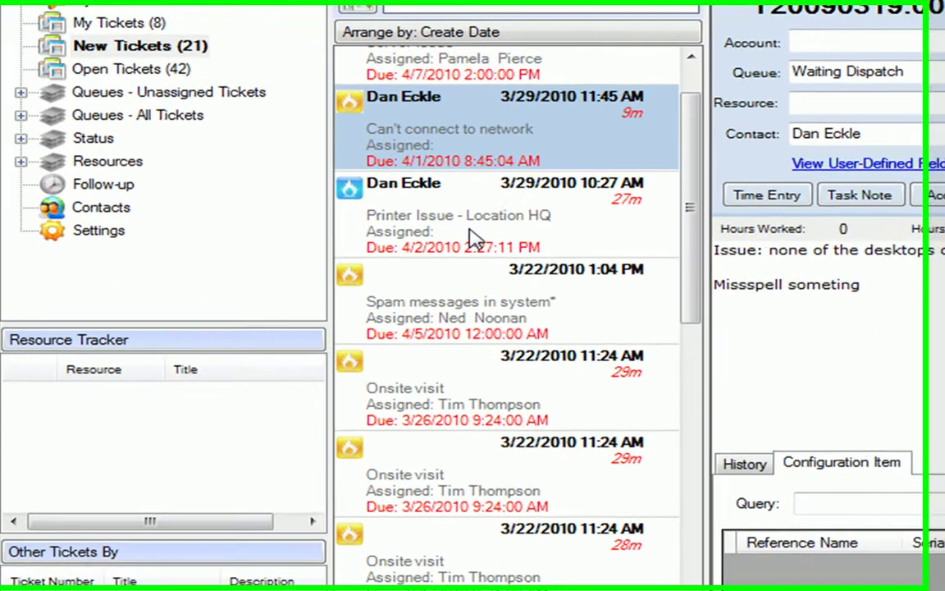
{"action": "left_click", "coordinate": [252, 250]}
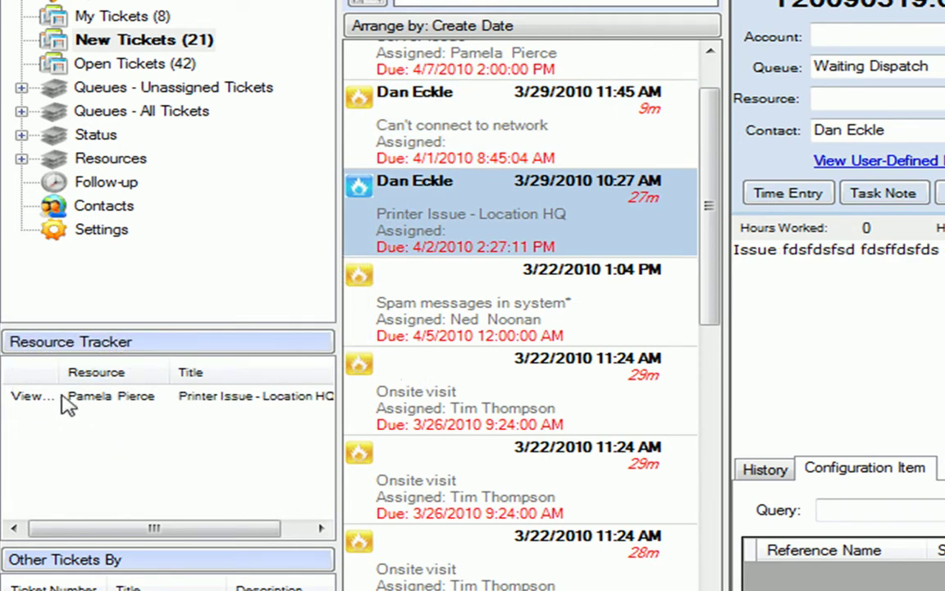
{"action": "left_click", "coordinate": [813, 200]}
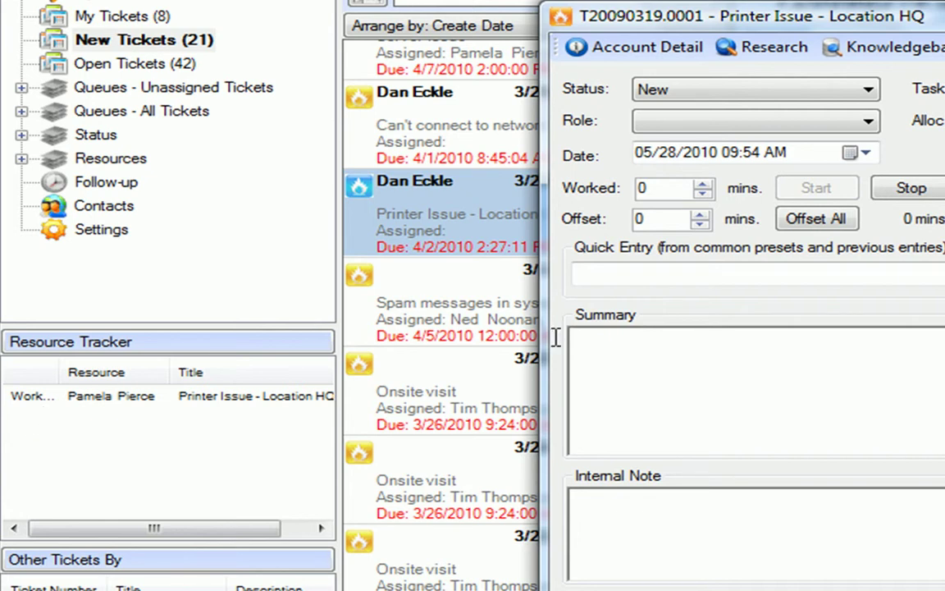
{"action": "left_click", "coordinate": [790, 330]}
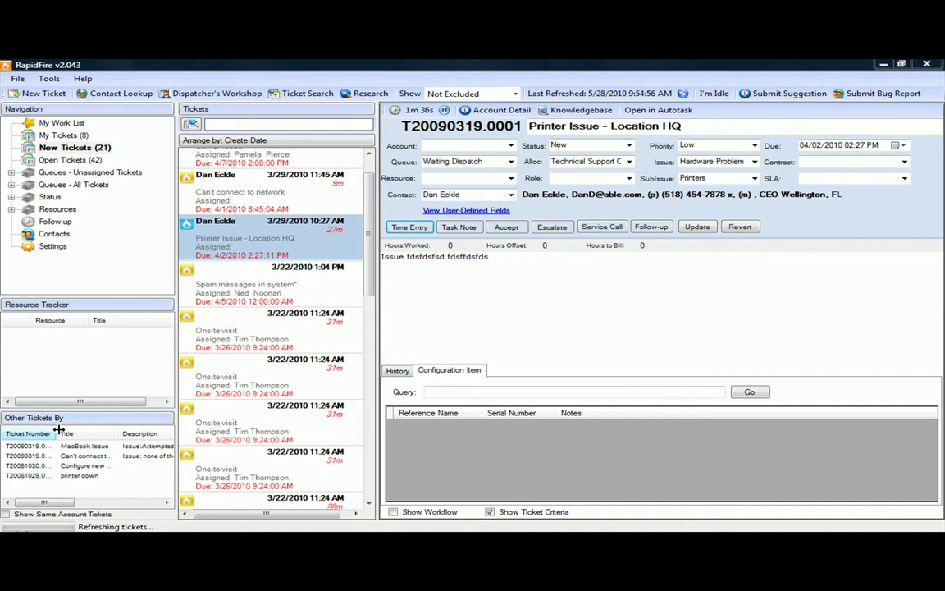
Widen the ticket number column in the contact's other tickets and open the MacBook Issue ticket in its own window.
{"action": "left_click_drag", "start_coordinate": [56, 431], "coordinate": [73, 432]}
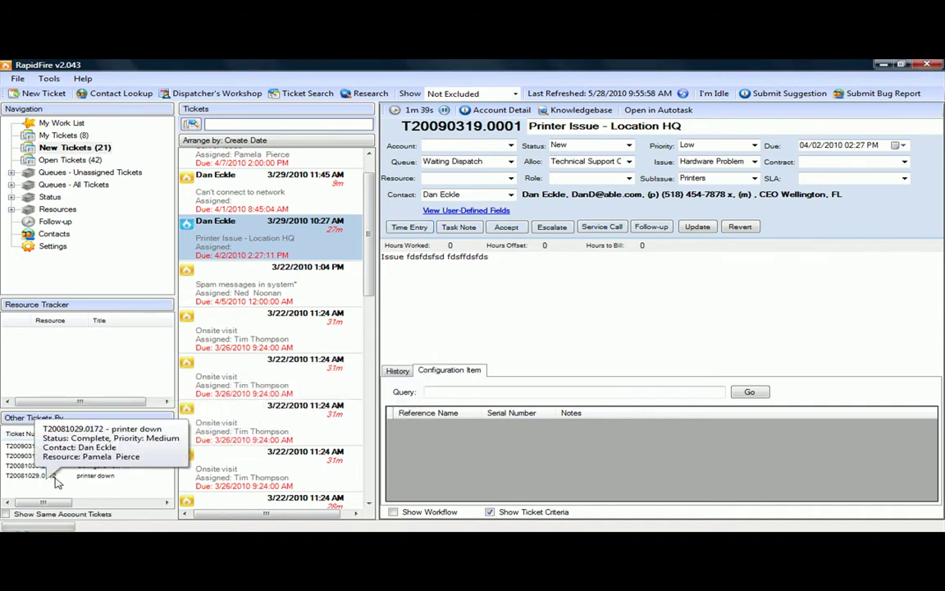
{"action": "mouse_move", "coordinate": [115, 485]}
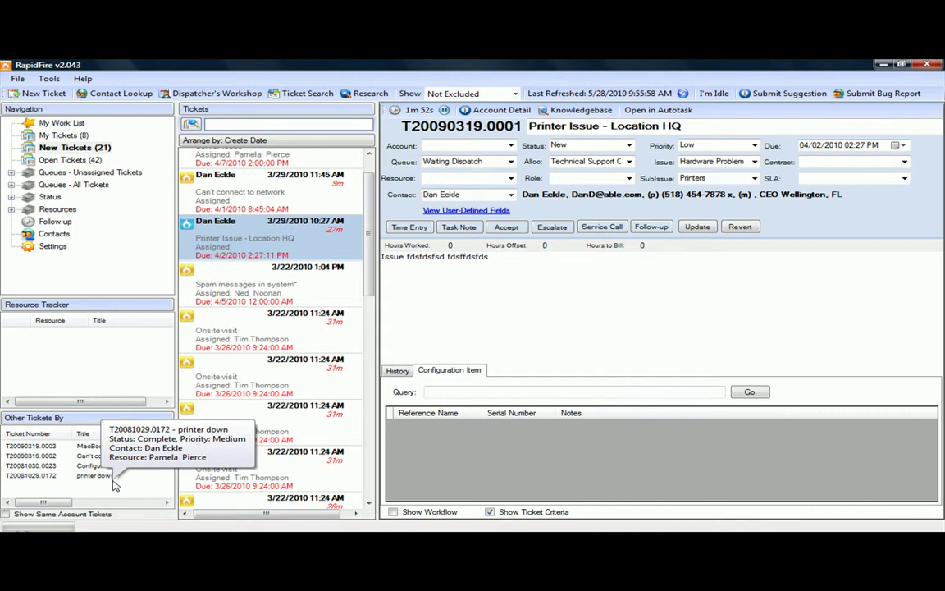
{"action": "left_click", "coordinate": [38, 446]}
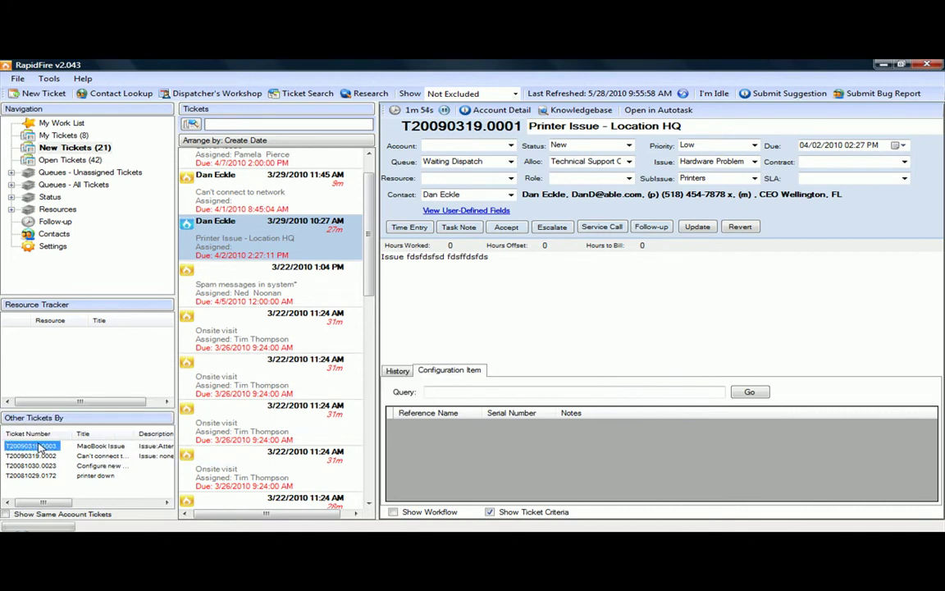
{"action": "double_click", "coordinate": [39, 446]}
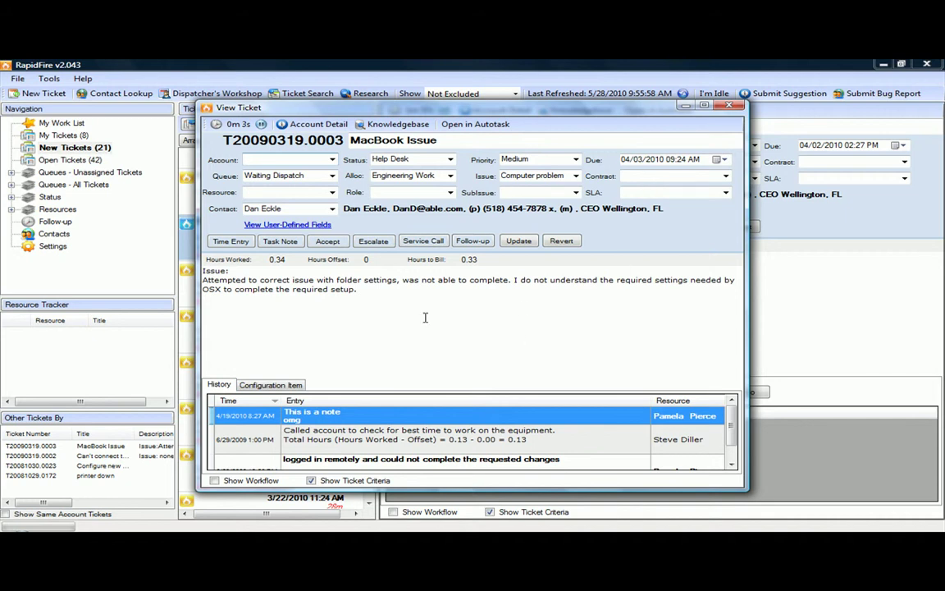
Close the MacBook Issue ticket window and view the actions available for that ticket among the contact's other tickets.
{"action": "left_click", "coordinate": [731, 109]}
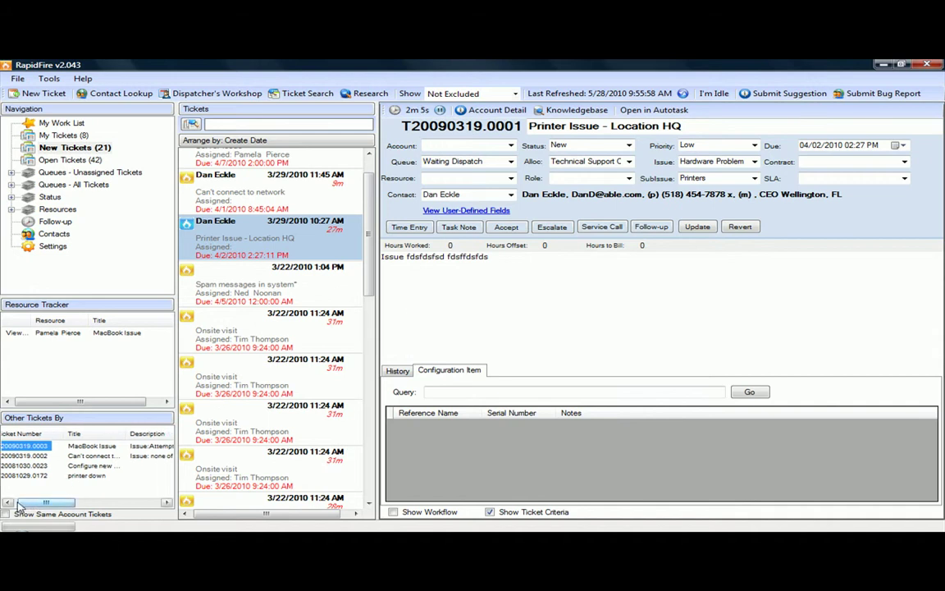
{"action": "left_click_drag", "start_coordinate": [16, 504], "coordinate": [12, 505]}
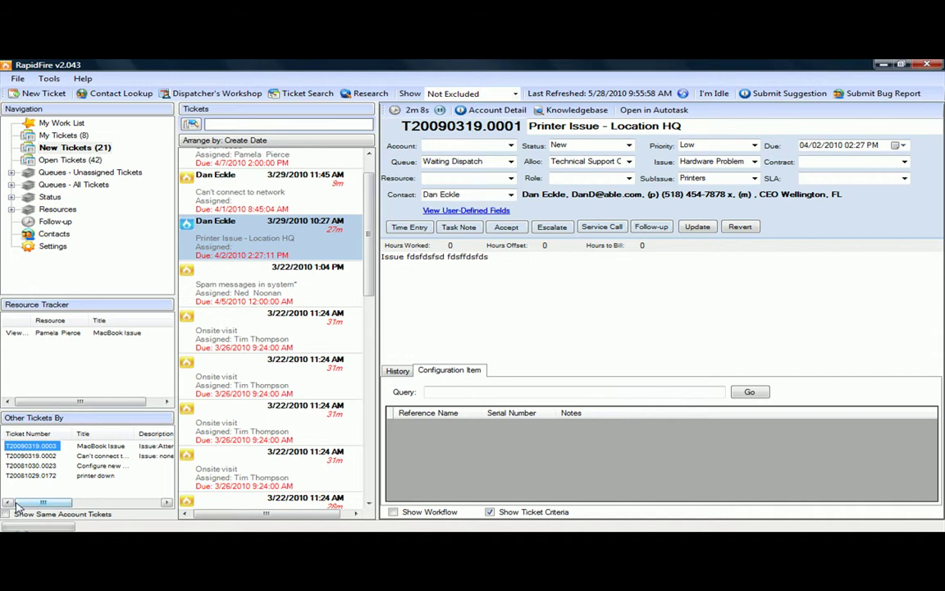
{"action": "right_click", "coordinate": [48, 447]}
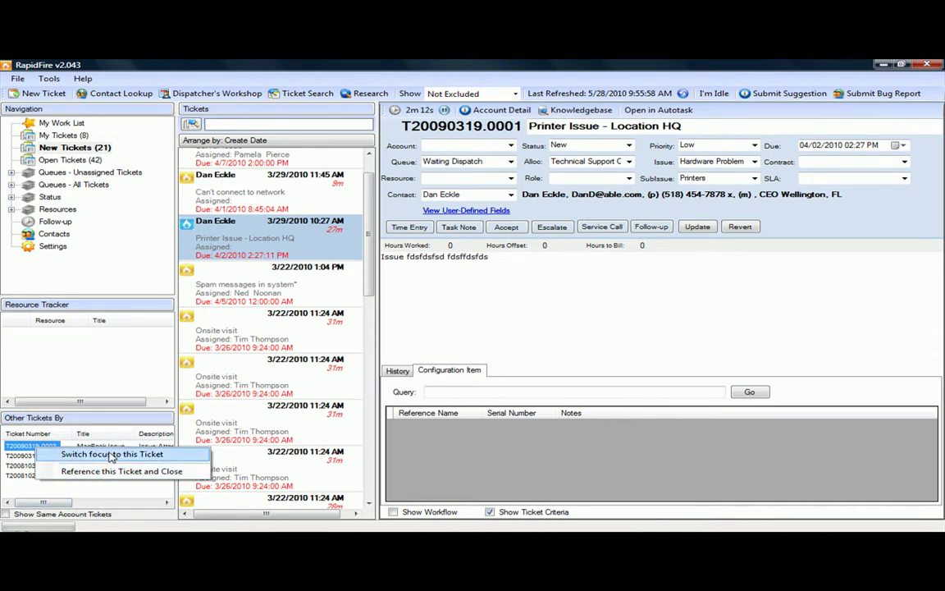
{"action": "left_click", "coordinate": [515, 290]}
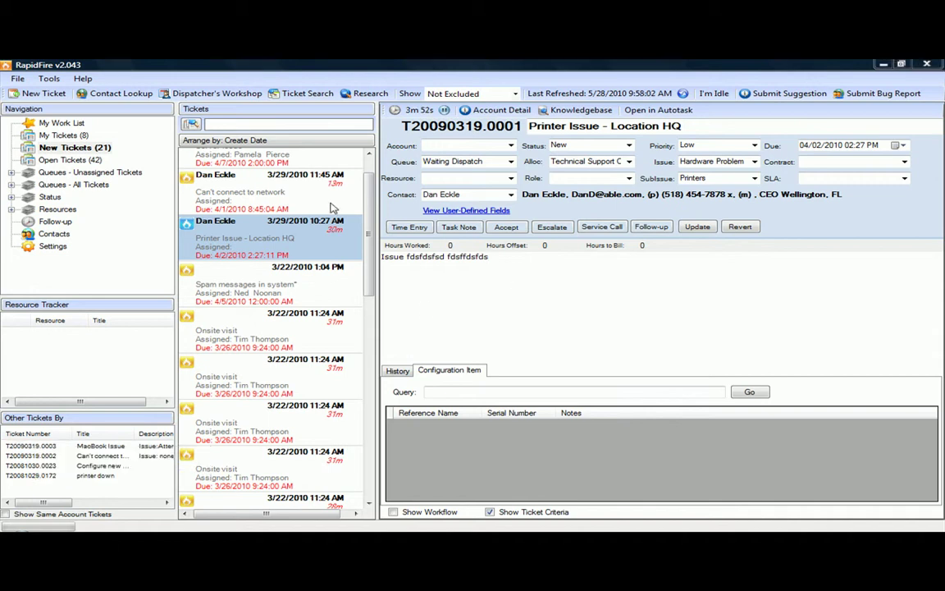
Filter the new tickets by "virus" and clear the filter.
{"action": "left_click", "coordinate": [278, 123]}
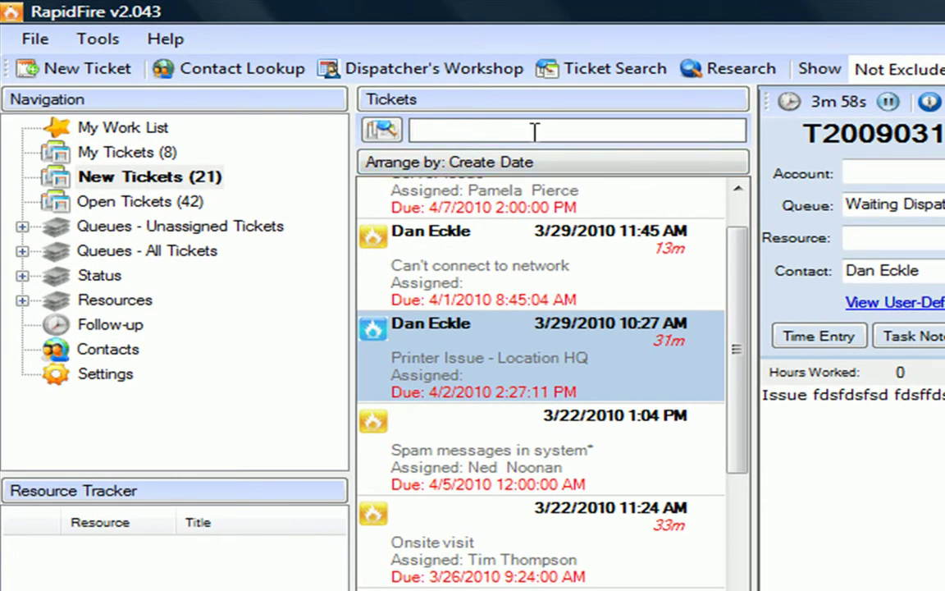
{"action": "type", "text": "virus"}
{"action": "key", "text": "BackSpace"}
{"action": "key", "text": "BackSpace"}
{"action": "key", "text": "BackSpace"}
{"action": "key", "text": "BackSpace"}
{"action": "key", "text": "BackSpace"}
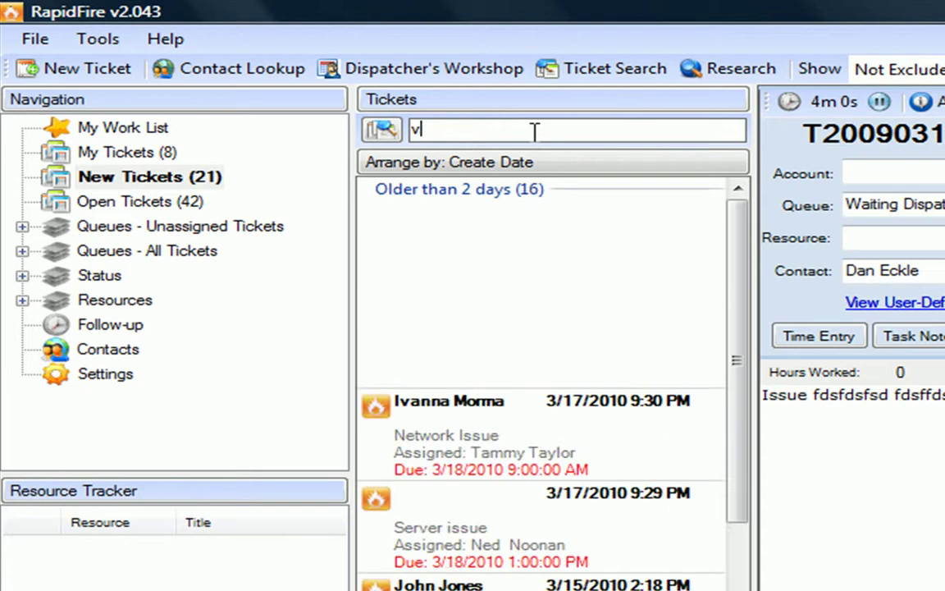
Switch to the open tickets and filter the list by "printer".
{"action": "left_click", "coordinate": [139, 204]}
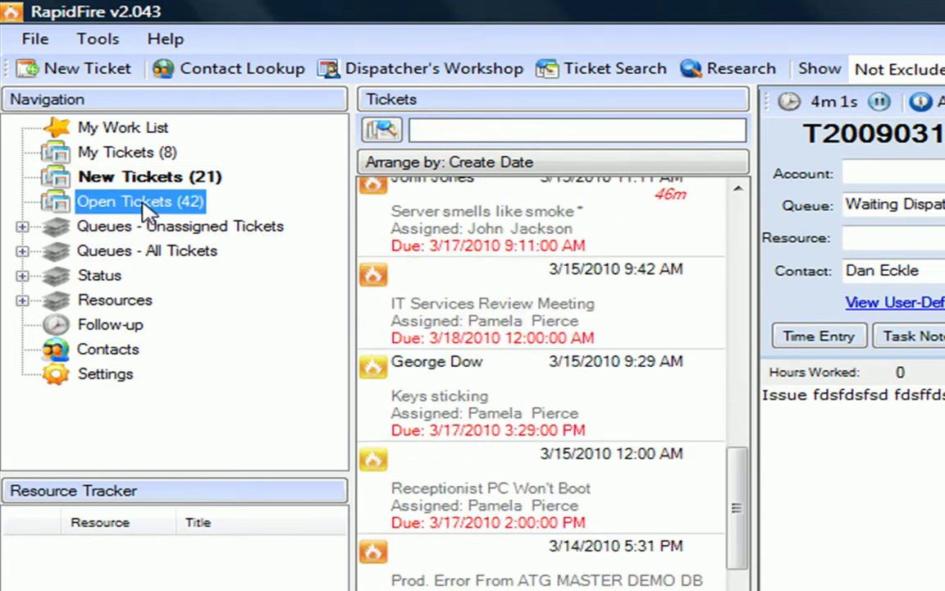
{"action": "left_click", "coordinate": [484, 132]}
{"action": "type", "text": "prnter"}
{"action": "key", "text": "BackSpace"}
{"action": "key", "text": "BackSpace"}
{"action": "key", "text": "BackSpace"}
{"action": "key", "text": "BackSpace"}
{"action": "type", "text": "inter"}
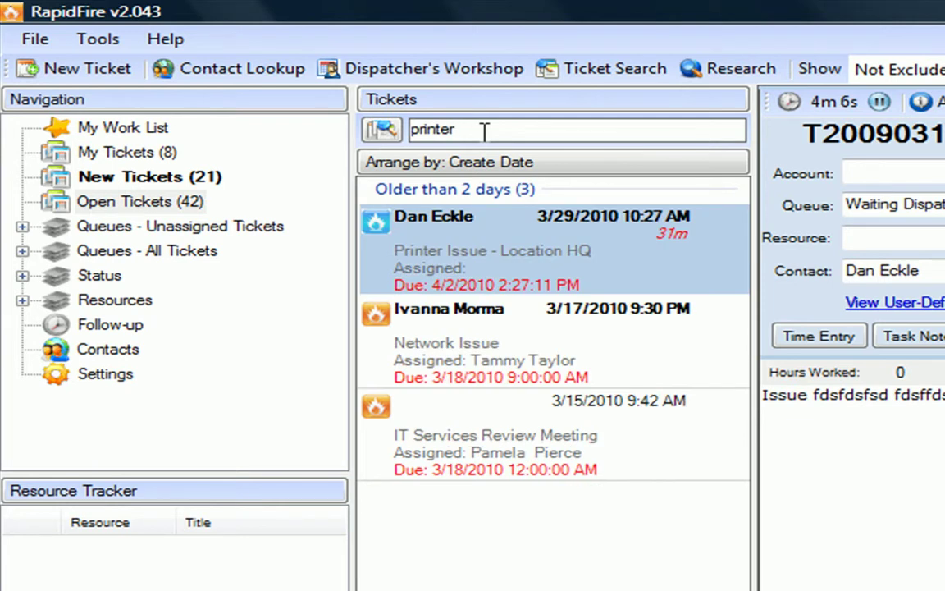
Replace the open tickets filter with "virus" and clear it.
{"action": "key", "text": "BackSpace"}
{"action": "key", "text": "BackSpace"}
{"action": "key", "text": "BackSpace"}
{"action": "key", "text": "BackSpace"}
{"action": "key", "text": "BackSpace"}
{"action": "key", "text": "BackSpace"}
{"action": "key", "text": "BackSpace"}
{"action": "type", "text": "virus"}
{"action": "key", "text": "BackSpace"}
{"action": "key", "text": "BackSpace"}
{"action": "key", "text": "BackSpace"}
{"action": "key", "text": "BackSpace"}
{"action": "key", "text": "BackSpace"}
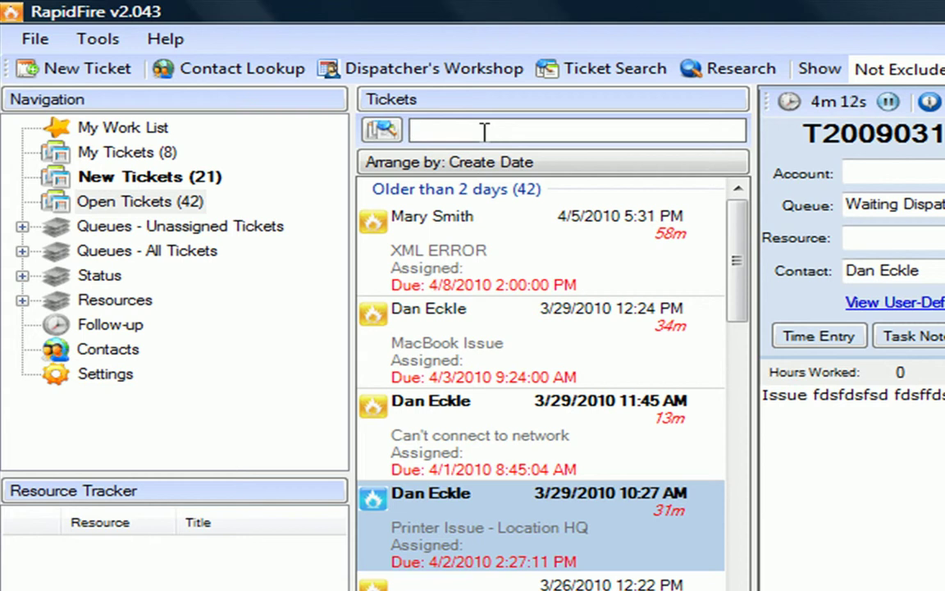
Filter the open tickets by a contact's first name and clear the filter.
{"action": "type", "text": "dan"}
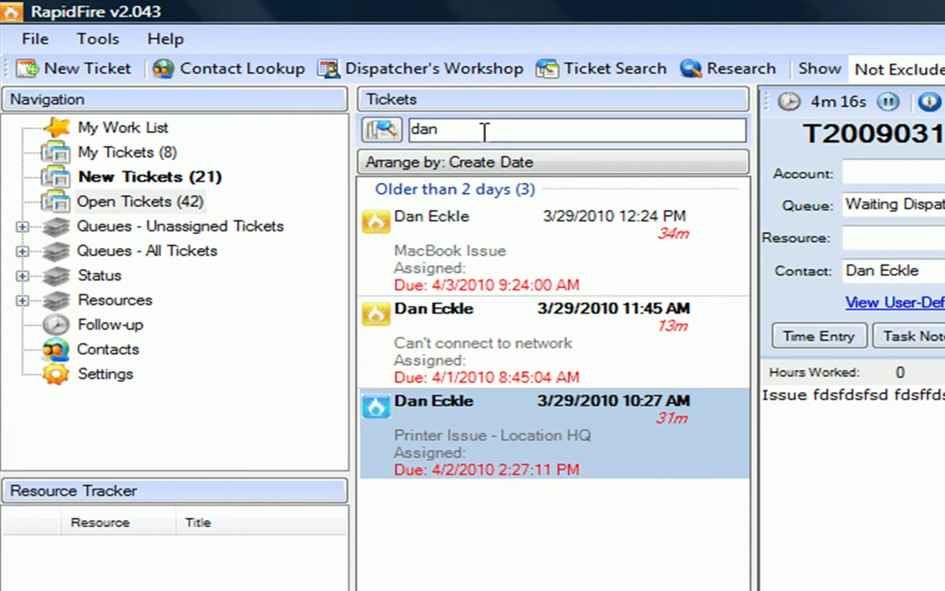
{"action": "key", "text": "BackSpace"}
{"action": "key", "text": "BackSpace"}
{"action": "key", "text": "BackSpace"}
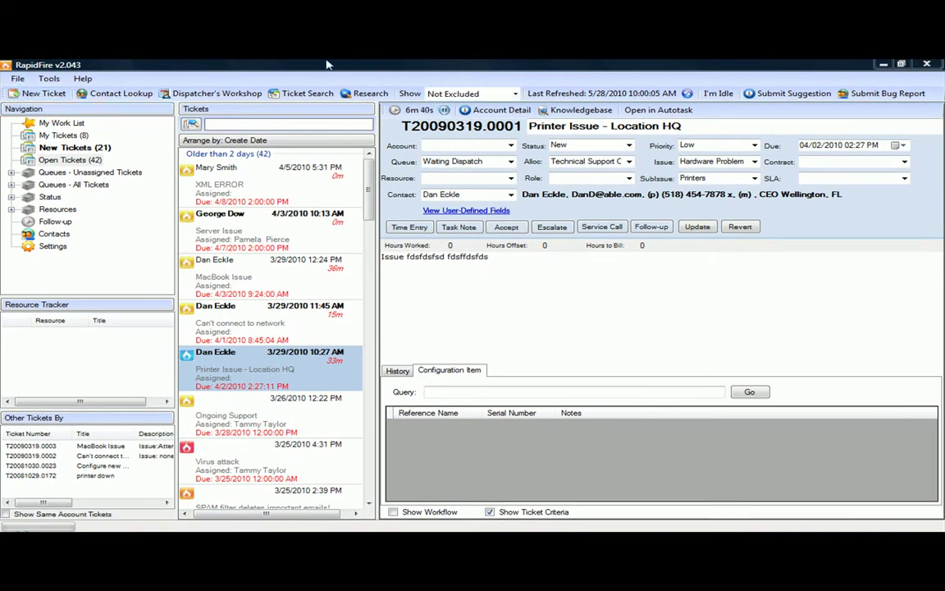
View the blank new ticket, contact lookup and advanced ticket search windows, closing each without entering anything.
{"action": "left_click", "coordinate": [45, 95]}
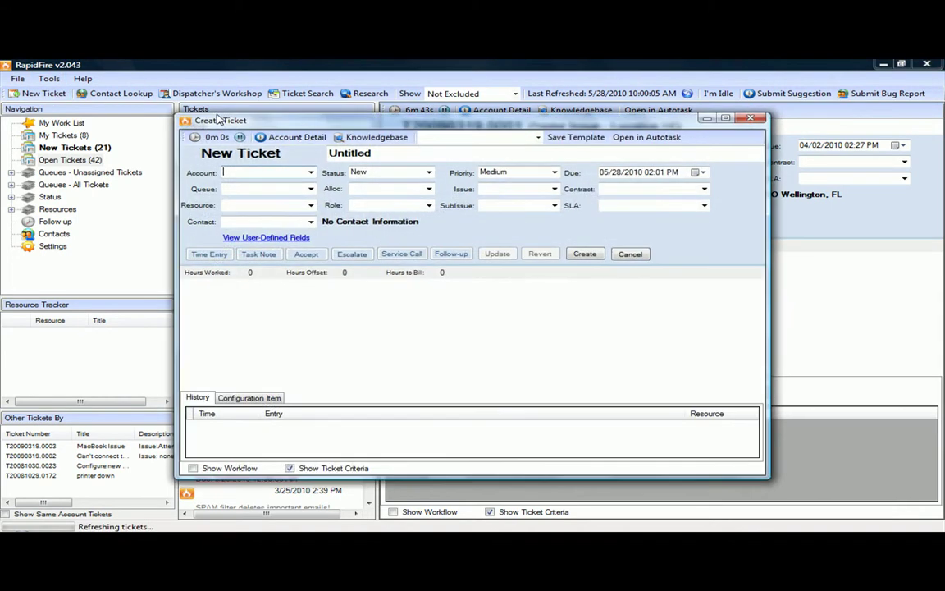
{"action": "left_click", "coordinate": [749, 121]}
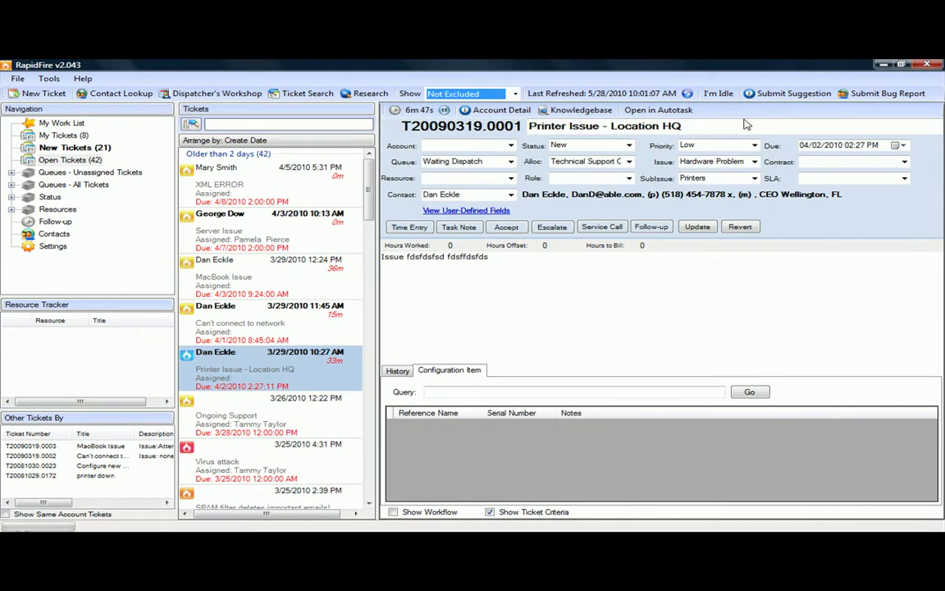
{"action": "left_click", "coordinate": [121, 94]}
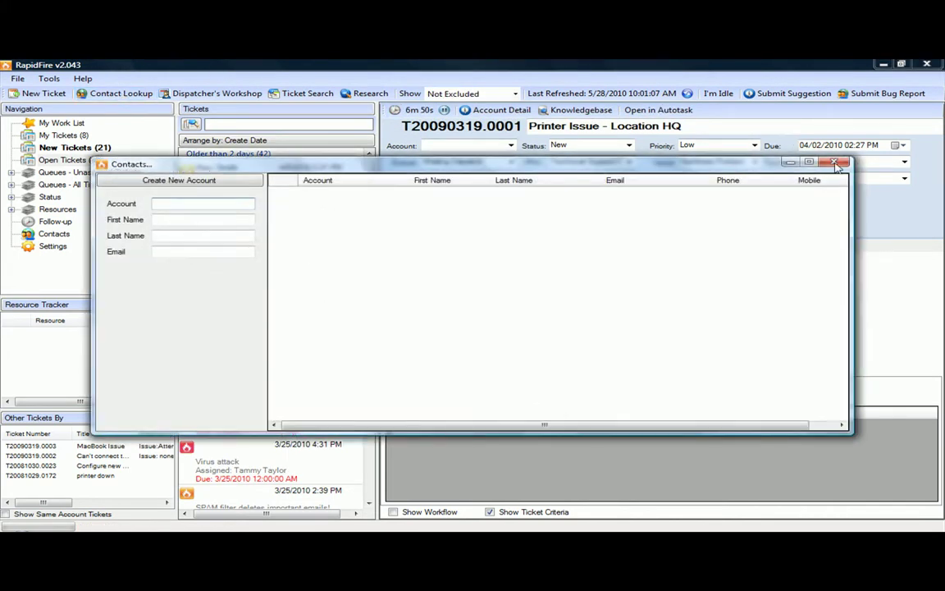
{"action": "left_click", "coordinate": [828, 162]}
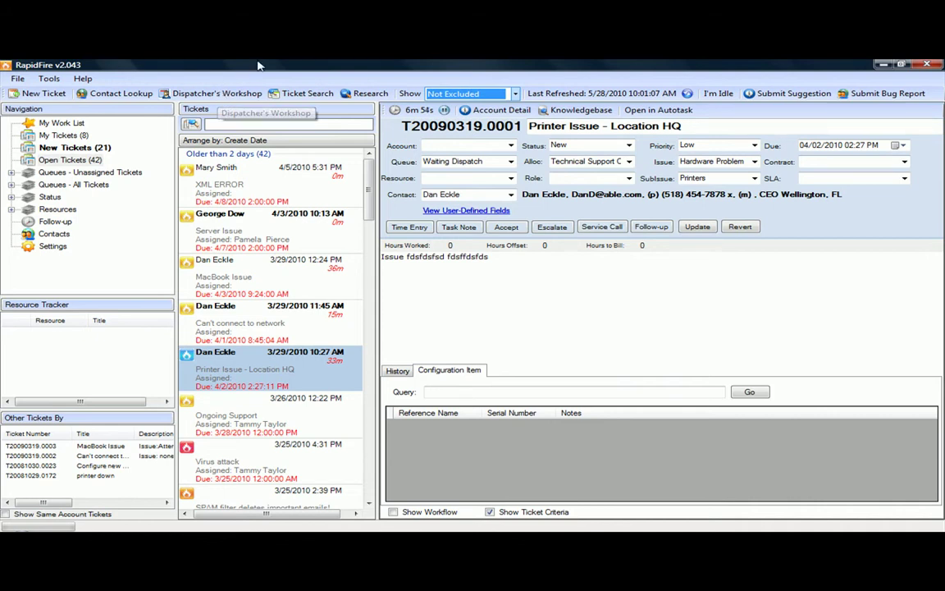
{"action": "left_click", "coordinate": [316, 93]}
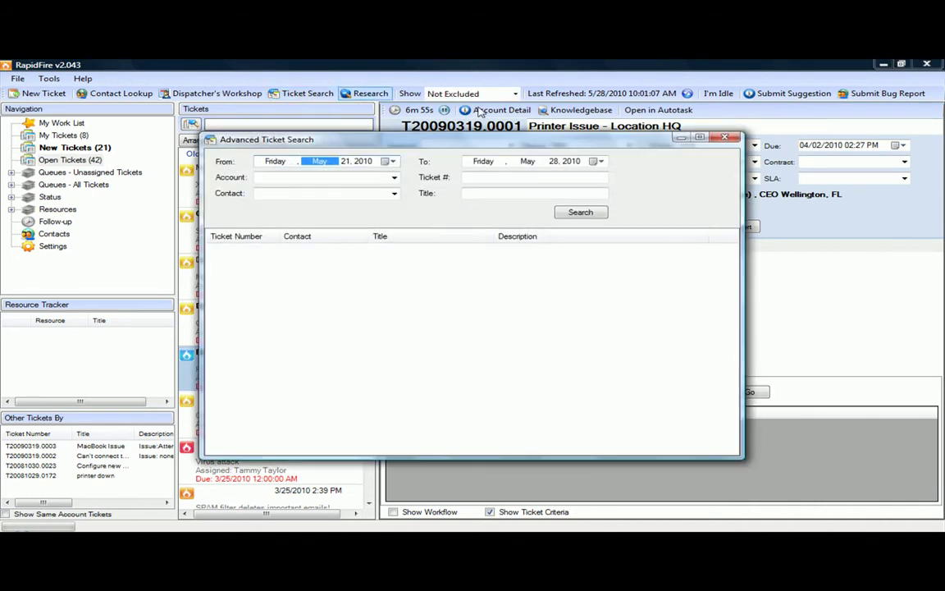
{"action": "left_click", "coordinate": [725, 137]}
Search the ticket notes for "printer" with Research and close the results.
{"action": "left_click", "coordinate": [361, 93]}
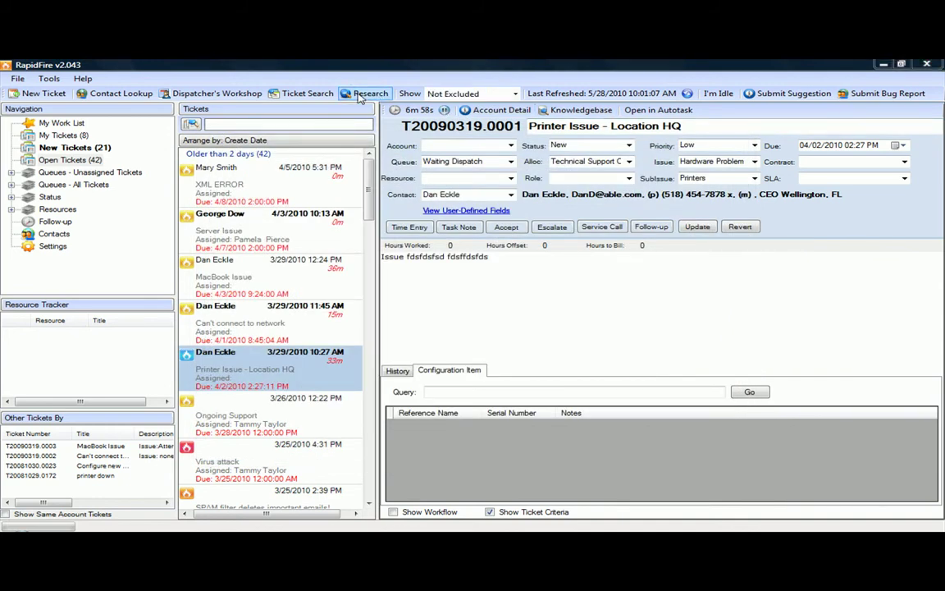
{"action": "type", "text": "pr"}
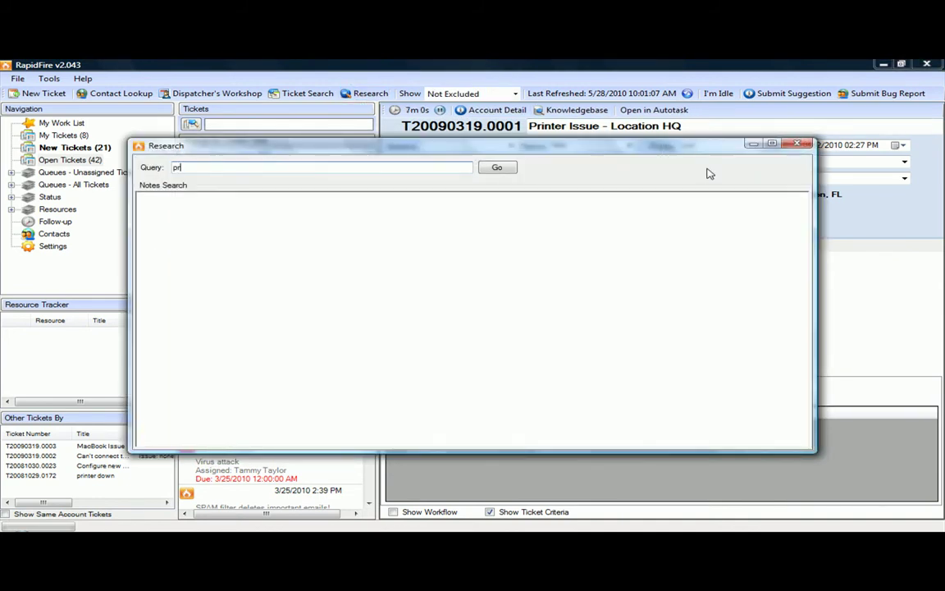
{"action": "type", "text": "inter"}
{"action": "left_click", "coordinate": [500, 168]}
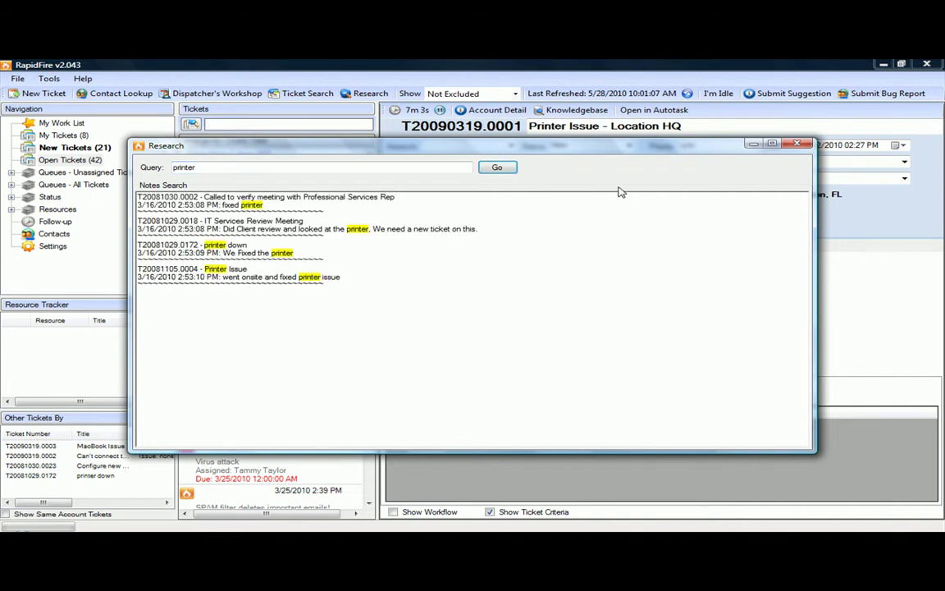
{"action": "left_click", "coordinate": [797, 144]}
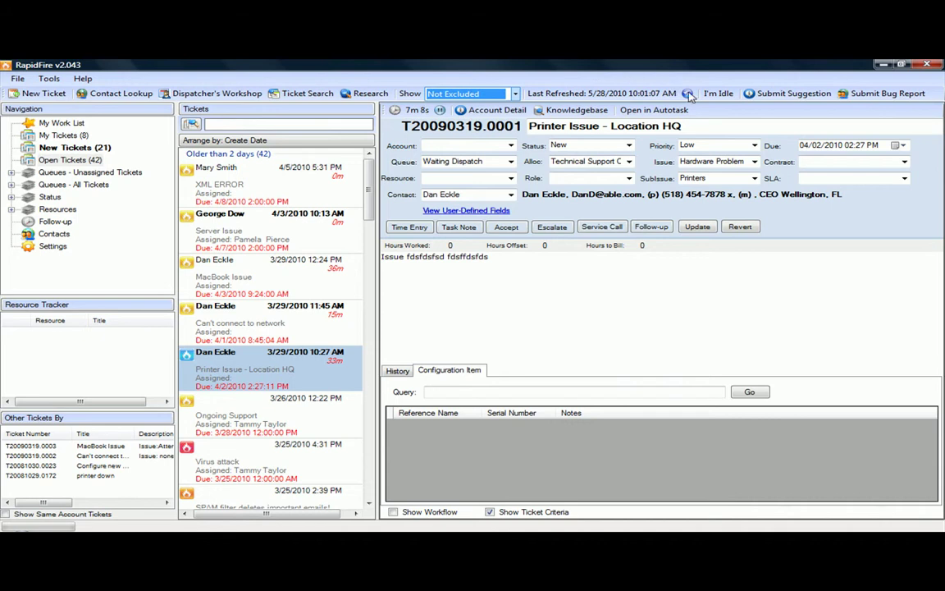
Refresh the tickets, clearing the ticket cache first.
{"action": "left_click", "coordinate": [688, 94]}
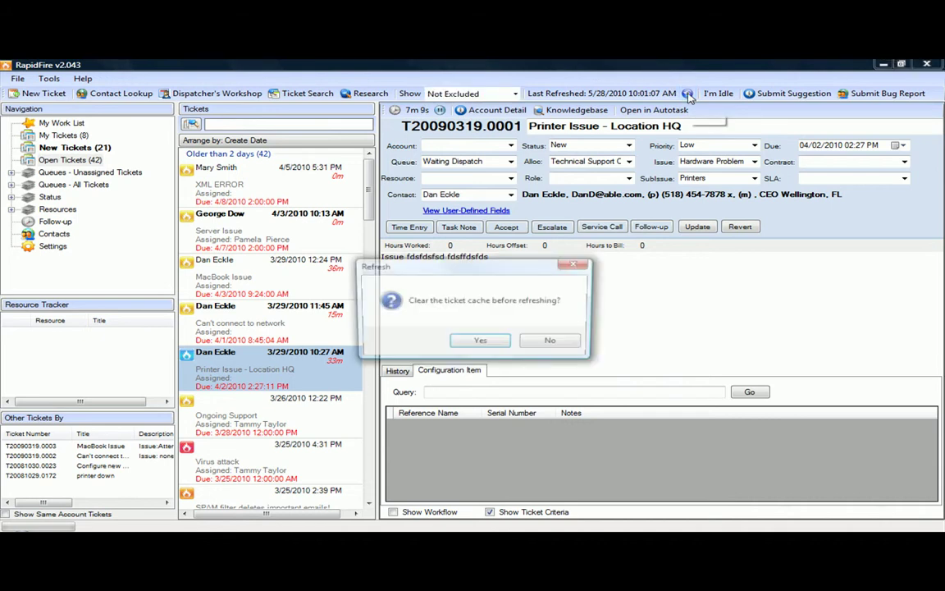
{"action": "left_click", "coordinate": [484, 343]}
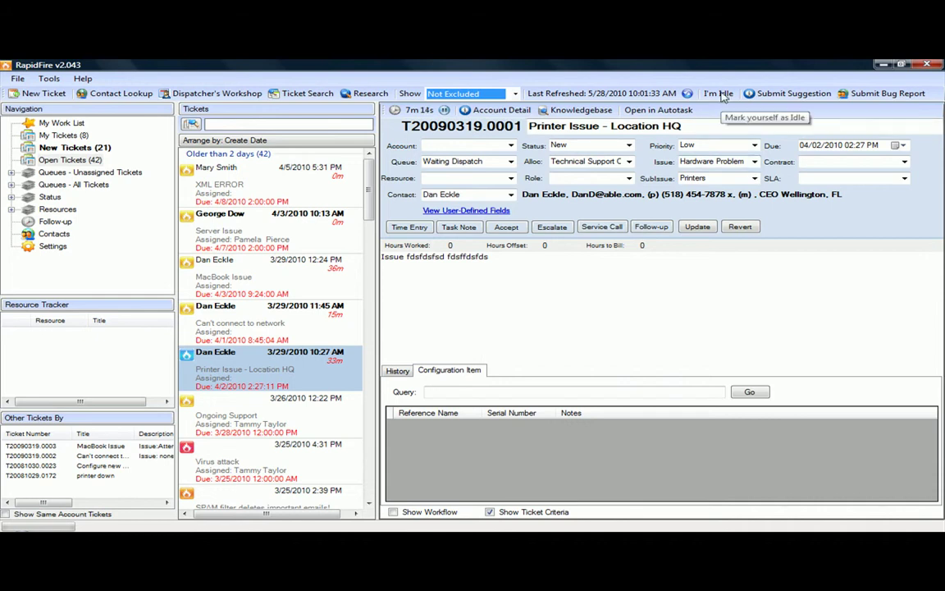
Open the Server Issue ticket and mark yourself as idle.
{"action": "left_click", "coordinate": [291, 241]}
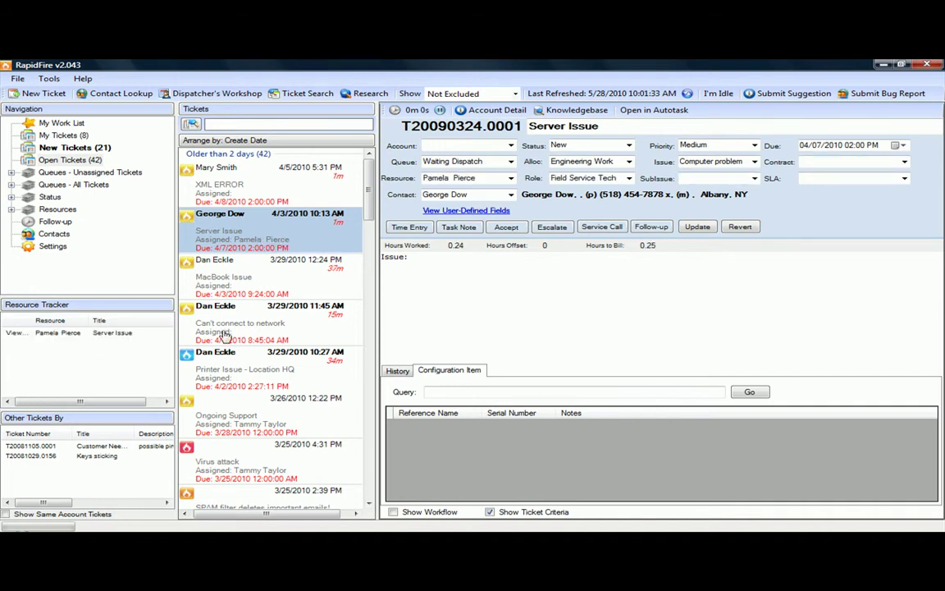
{"action": "left_click", "coordinate": [720, 94]}
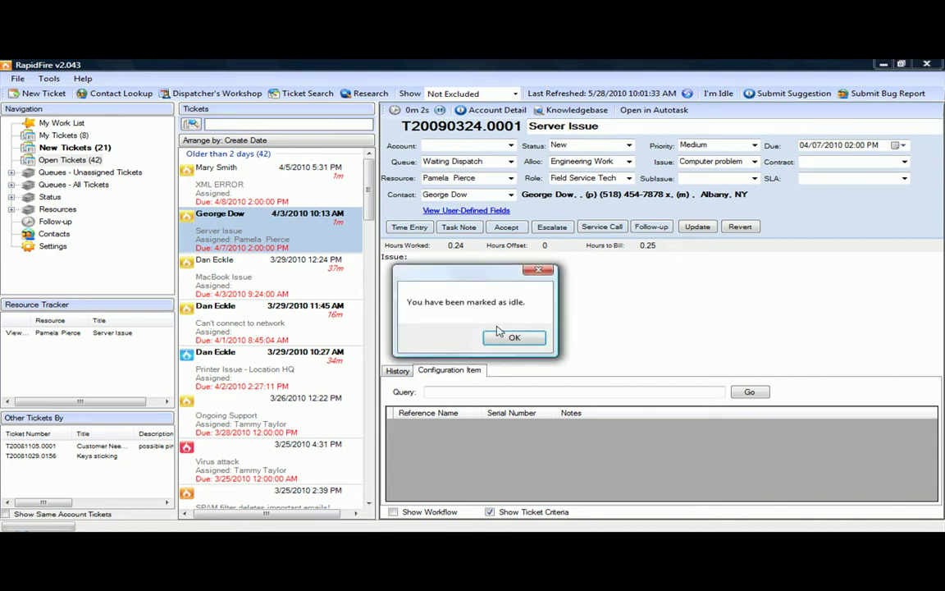
{"action": "left_click", "coordinate": [540, 361]}
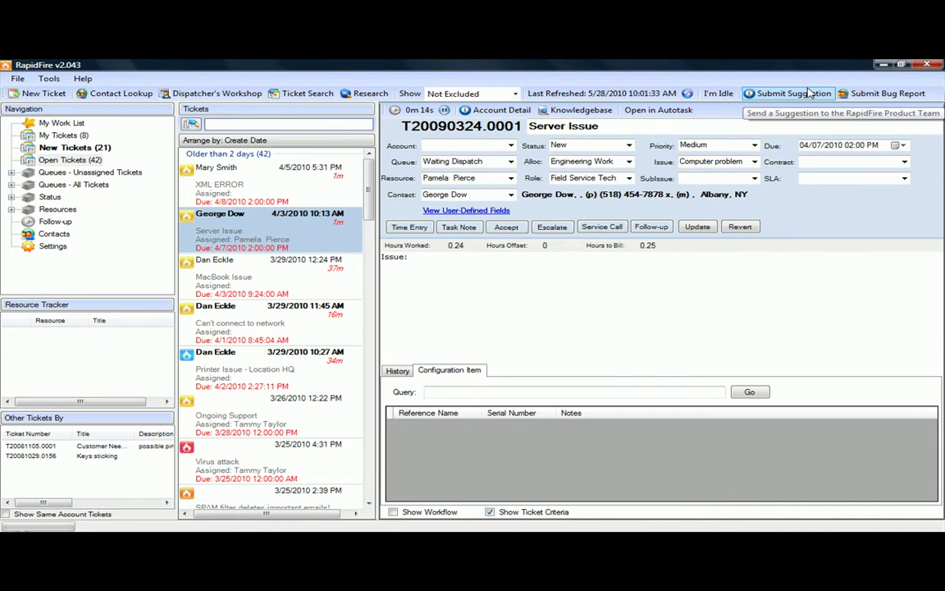
View the suggestion form and the excluded queues and statuses in the settings, closing both without changes.
{"action": "left_click", "coordinate": [808, 93]}
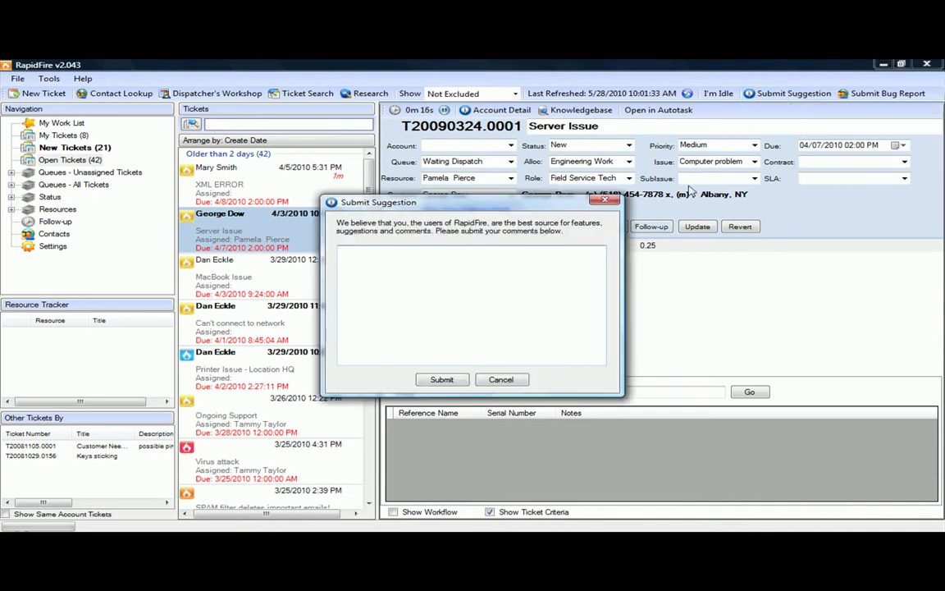
{"action": "left_click", "coordinate": [607, 201]}
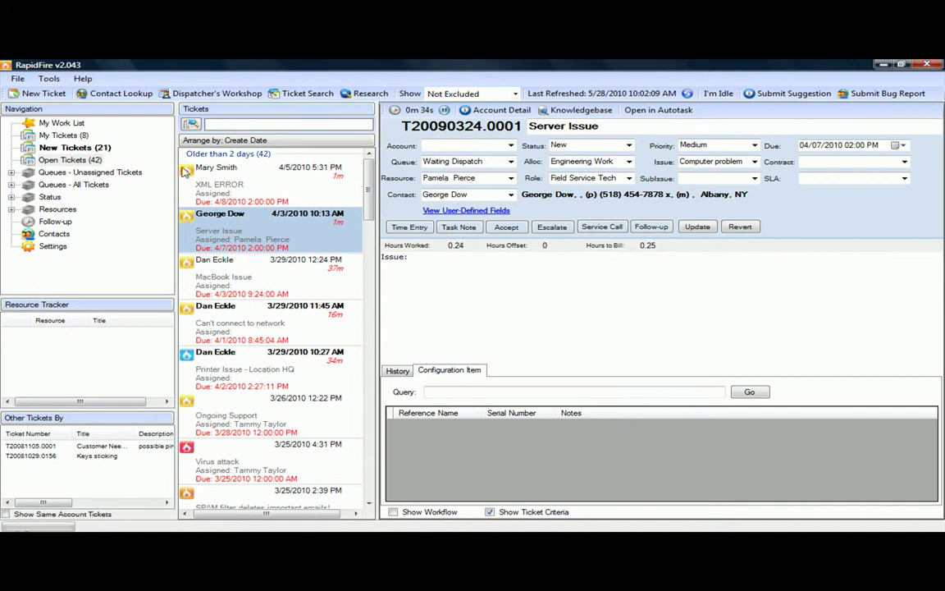
{"action": "left_click", "coordinate": [52, 245]}
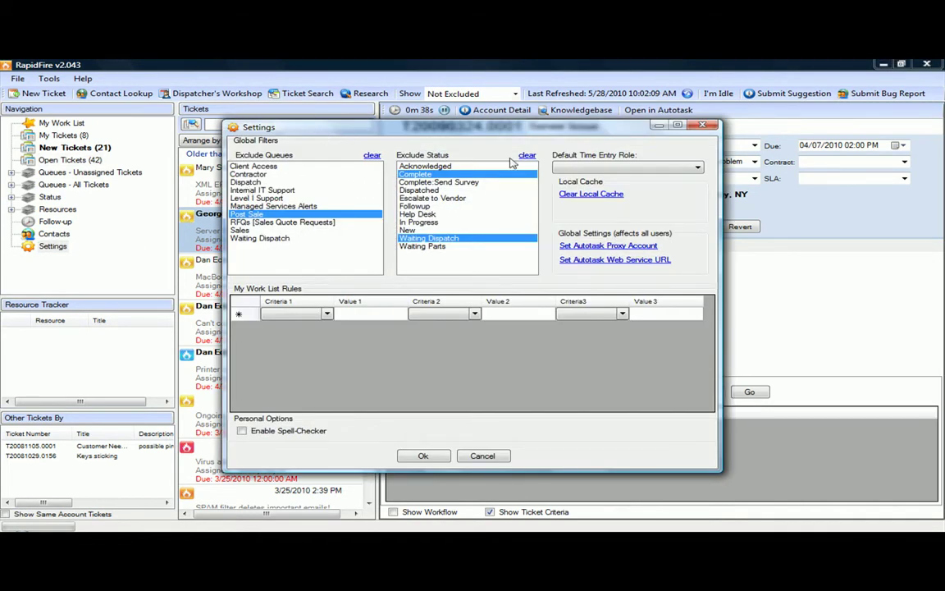
{"action": "left_click", "coordinate": [708, 125]}
Display the new tickets list with All Tickets shown and return its display filter to Not Excluded.
{"action": "left_click", "coordinate": [73, 149]}
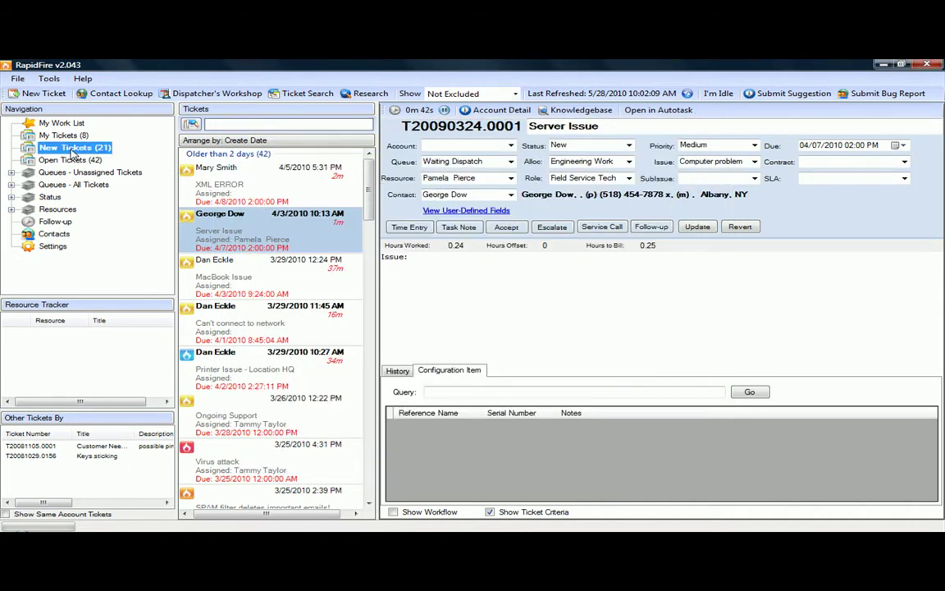
{"action": "left_click", "coordinate": [464, 93]}
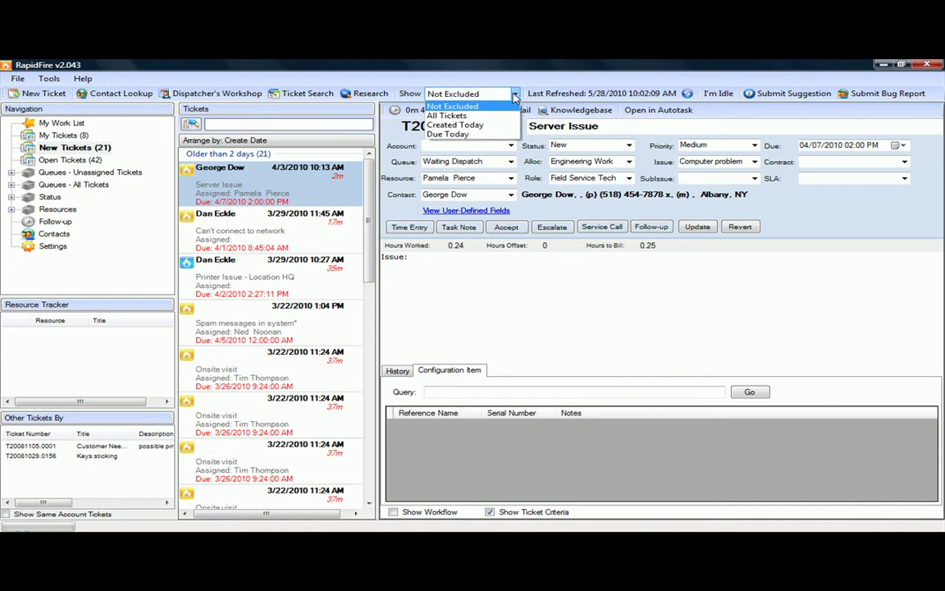
{"action": "left_click", "coordinate": [454, 115]}
{"action": "left_click", "coordinate": [514, 94]}
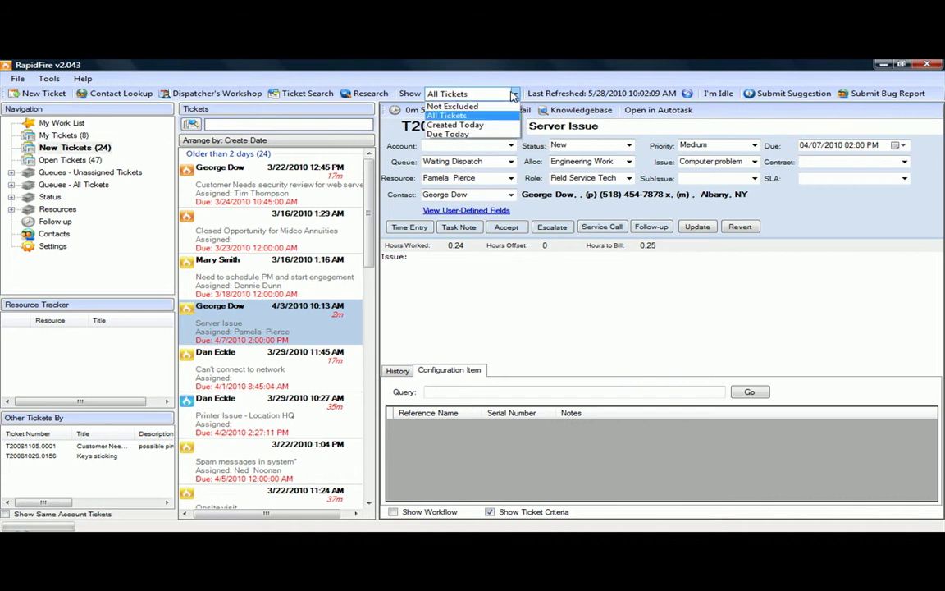
{"action": "left_click", "coordinate": [495, 108]}
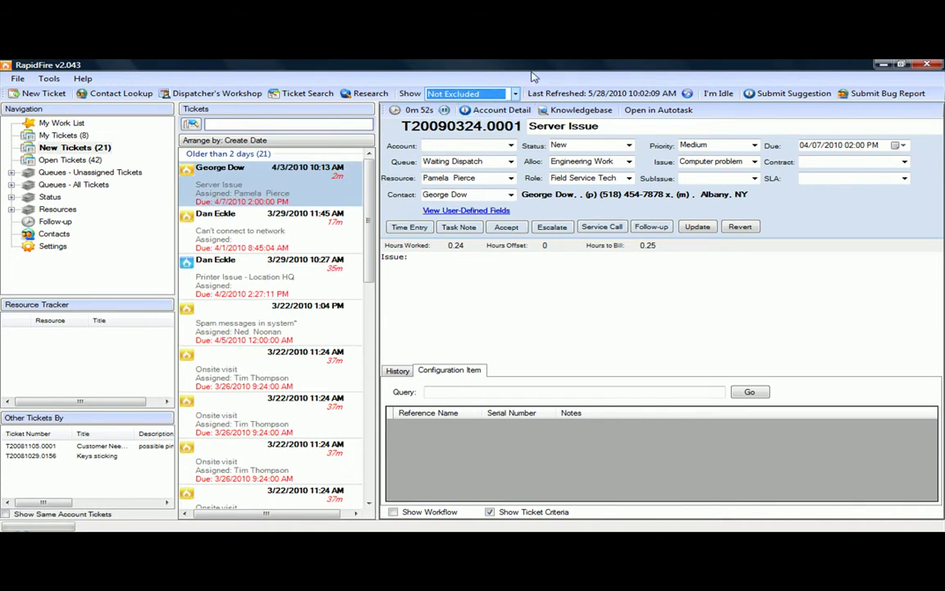